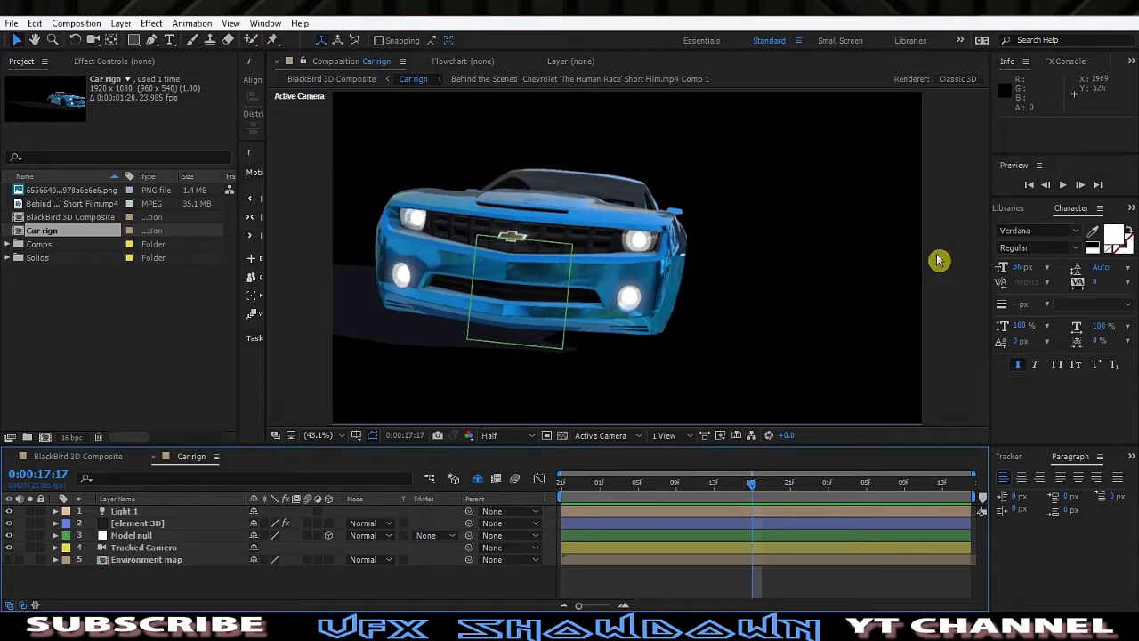
Scrub the Car rign comp forward and back to view the Camaro's side and front
drag(752, 489, 945, 505)
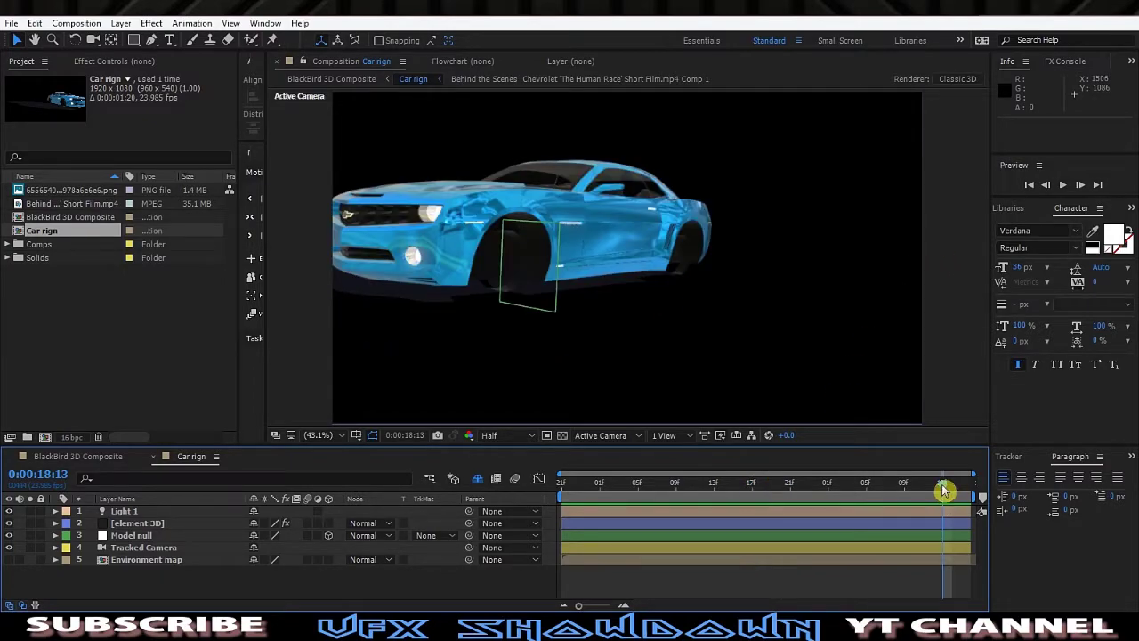
drag(943, 490, 786, 501)
In the BlackBird 3D Composite, hide the Car rign layer to reveal the rig car
click(108, 458)
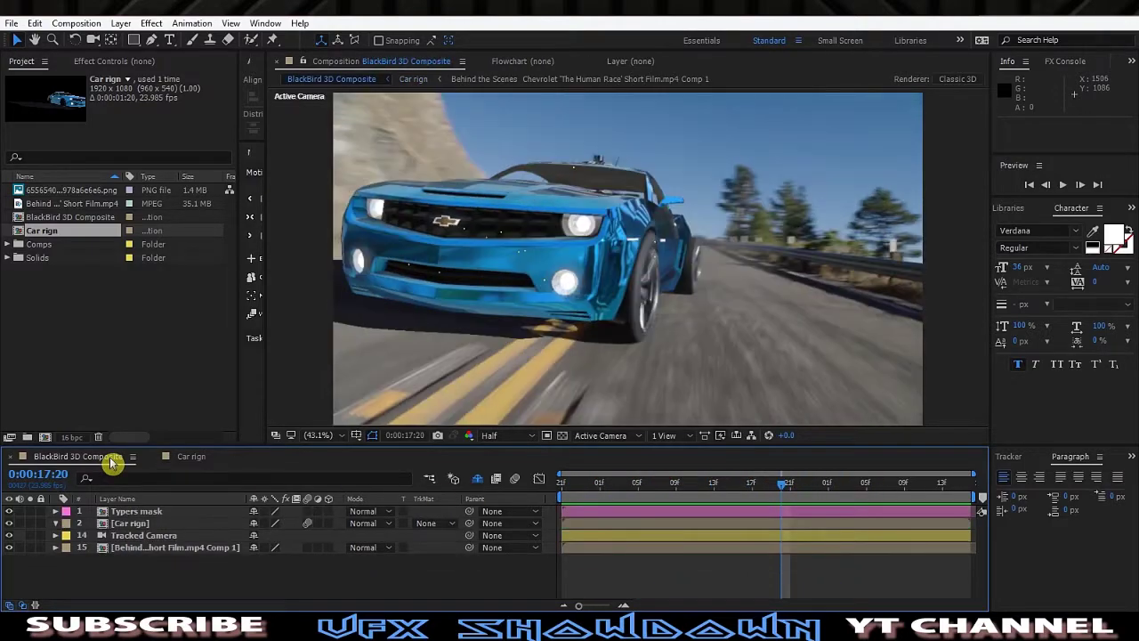
drag(402, 445, 418, 440)
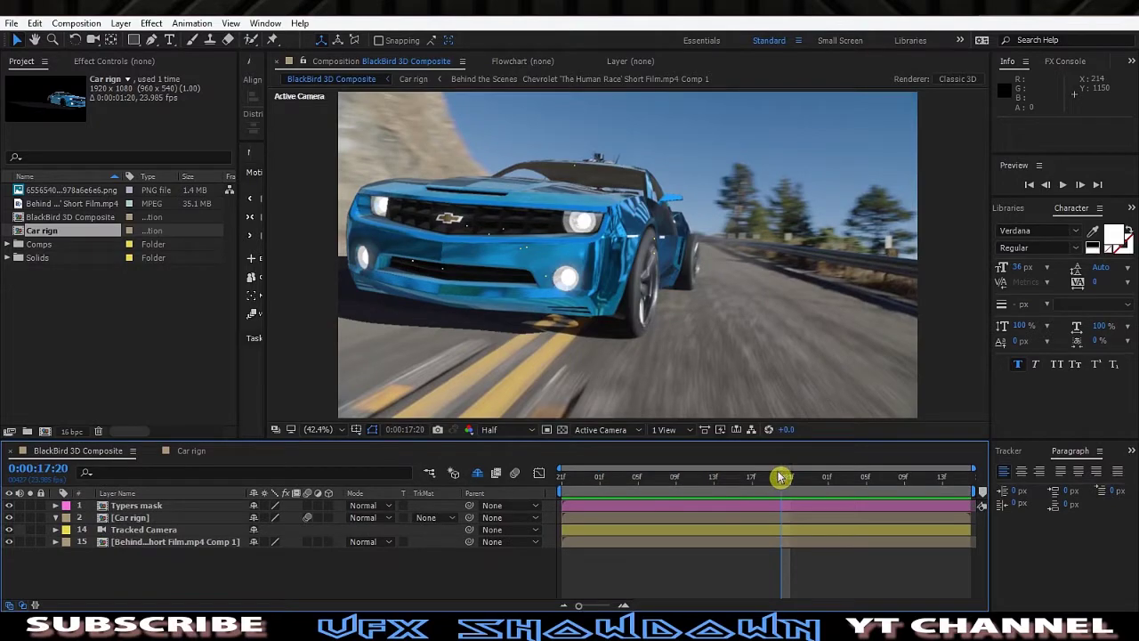
drag(786, 483, 762, 489)
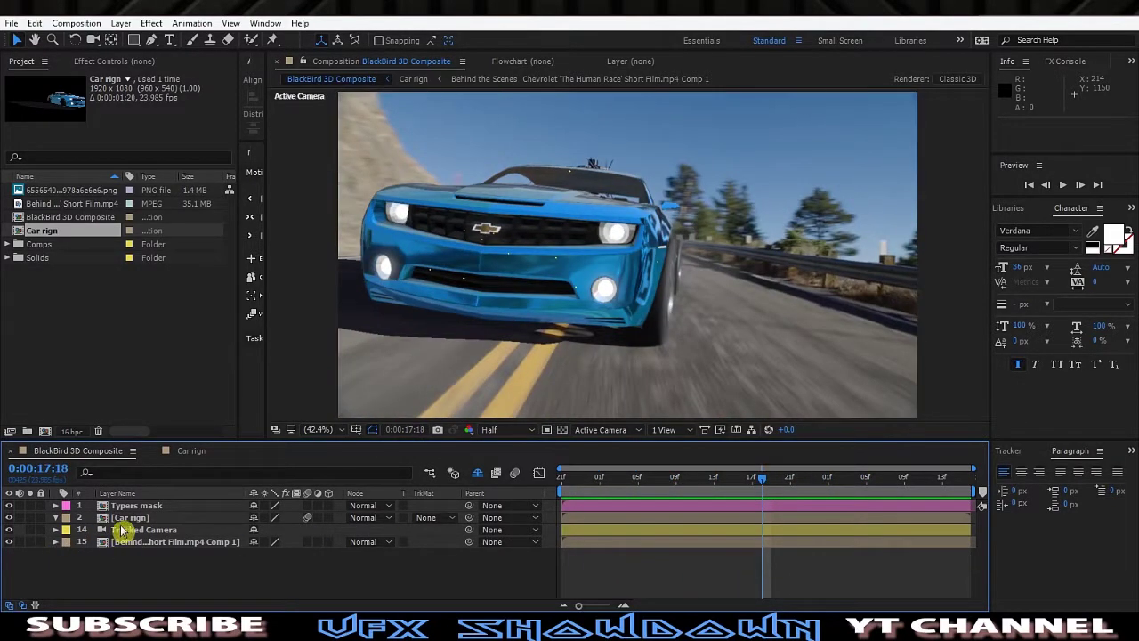
click(117, 517)
click(10, 518)
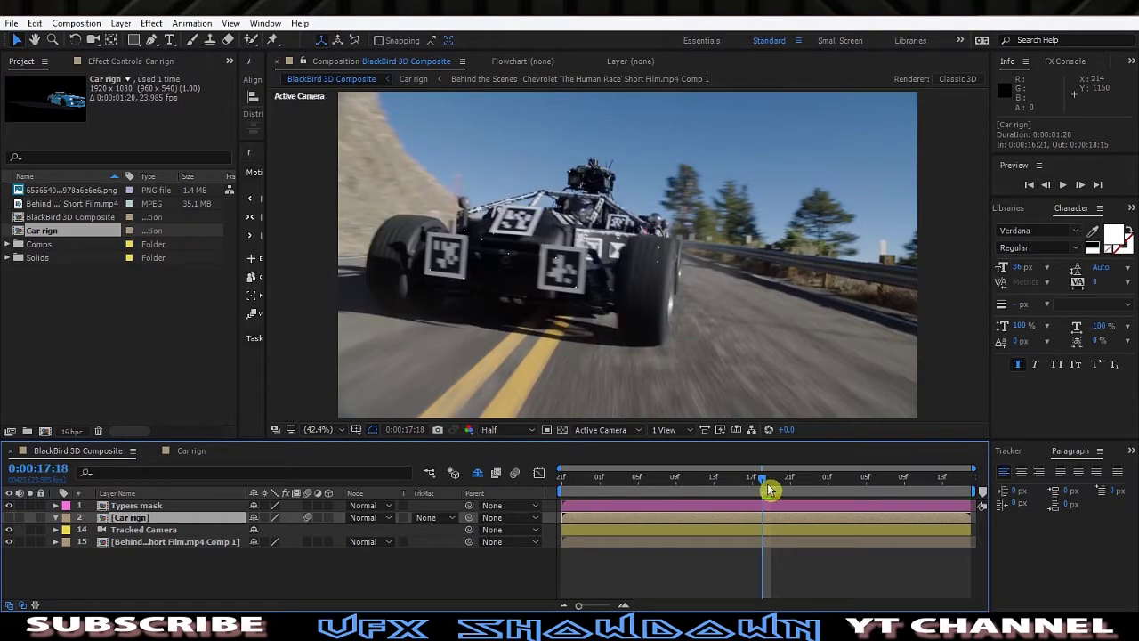
drag(762, 481, 799, 503)
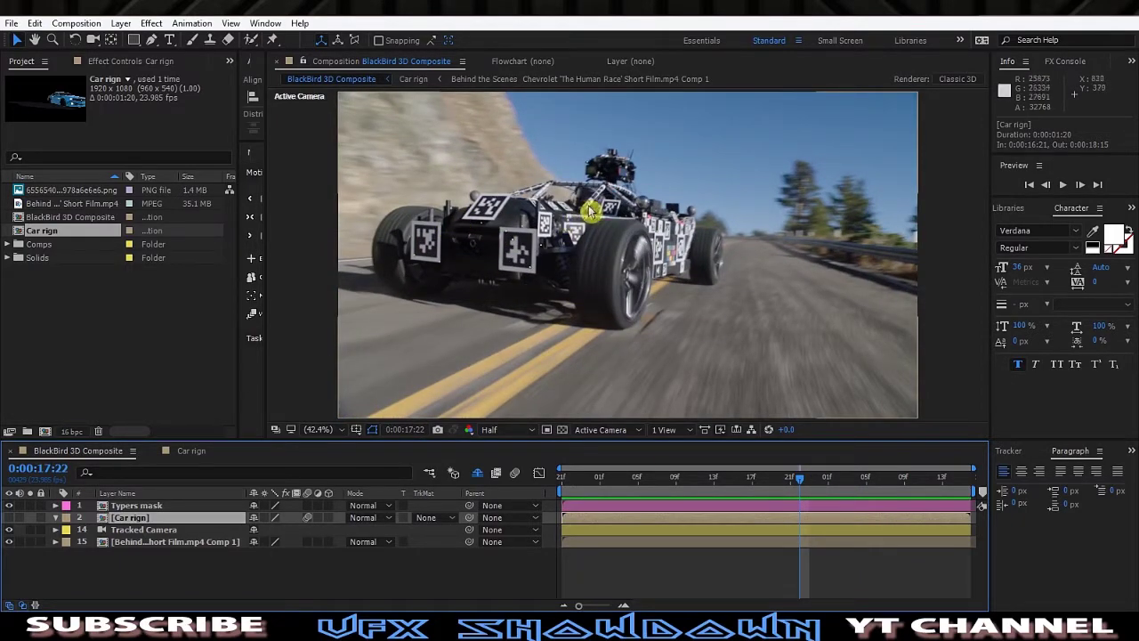
Scrub and preview the rig plate, ending at frame 0:00:17:18
click(541, 189)
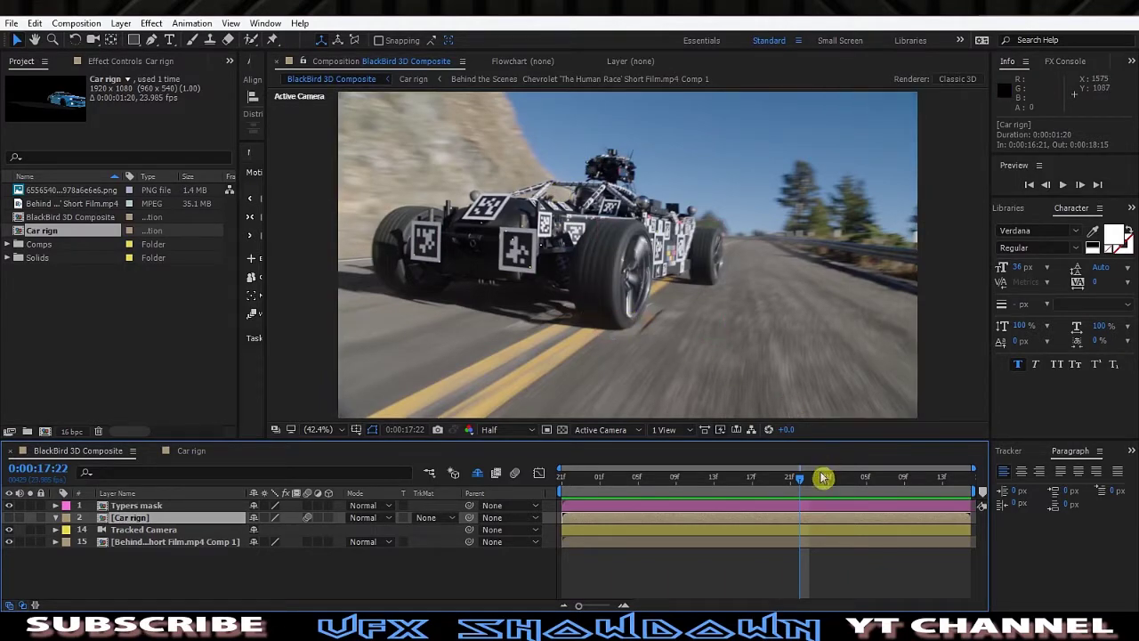
drag(801, 482, 642, 485)
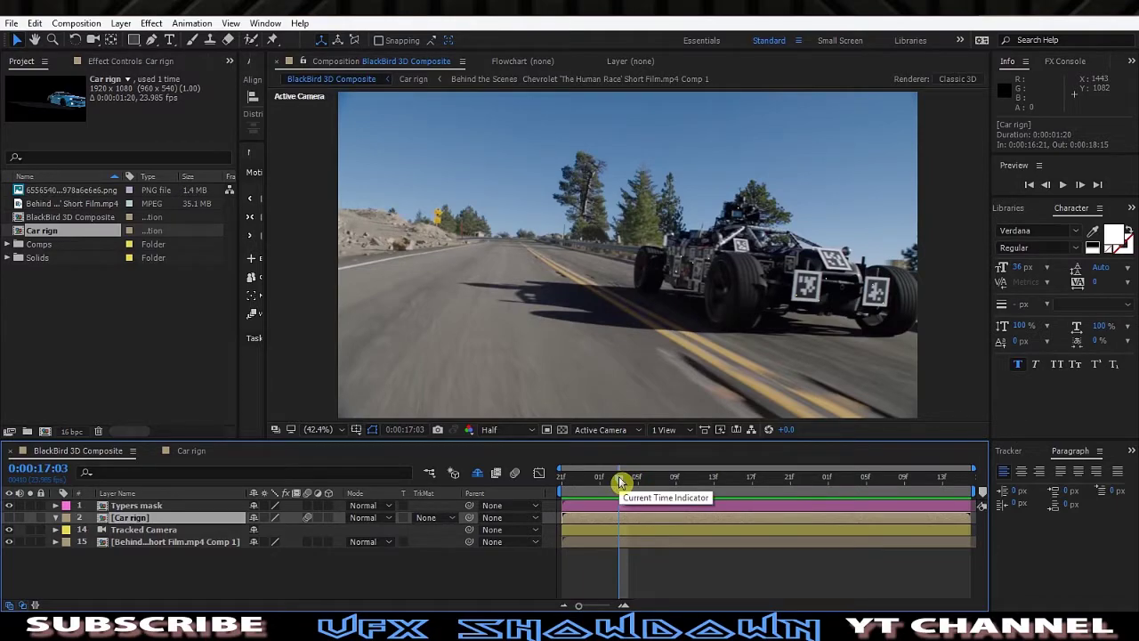
drag(620, 480, 566, 487)
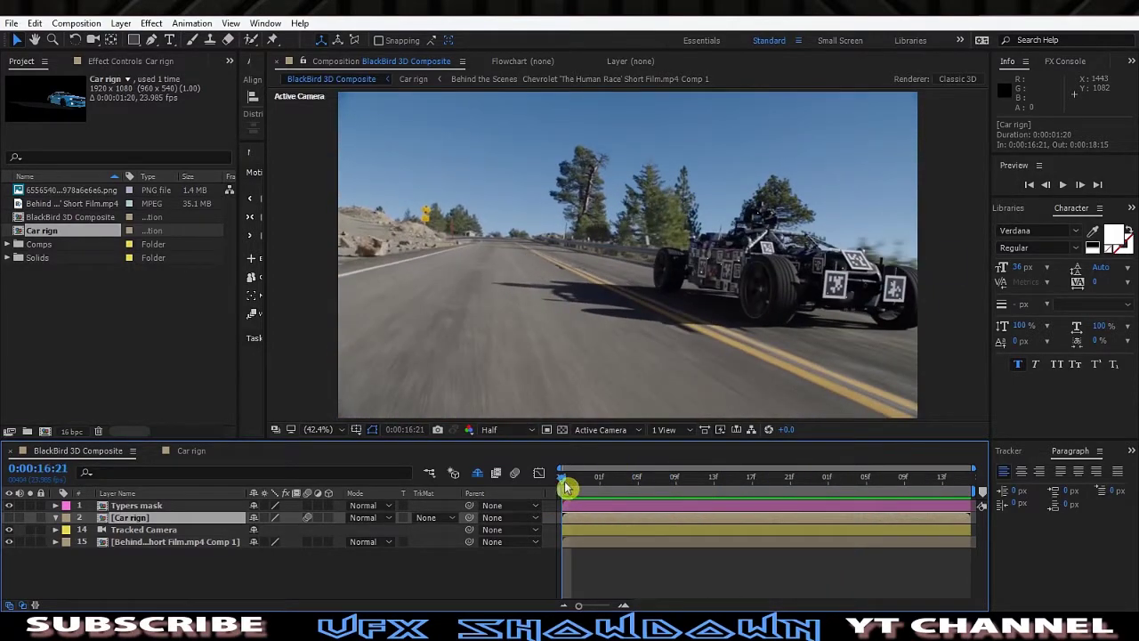
key(space)
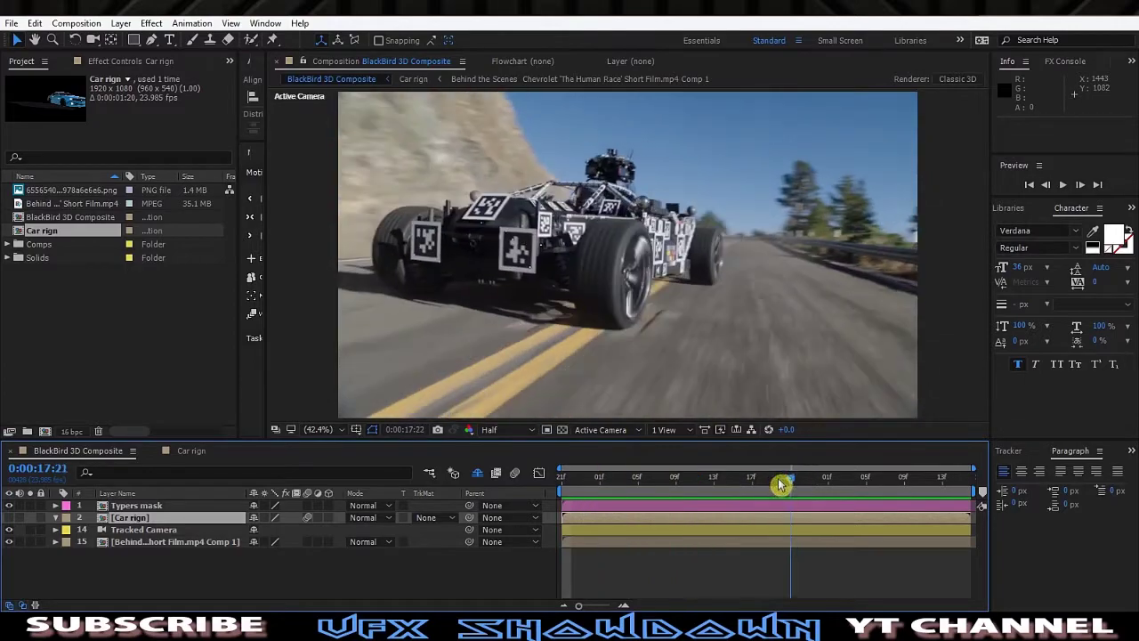
key(space)
drag(579, 481, 762, 478)
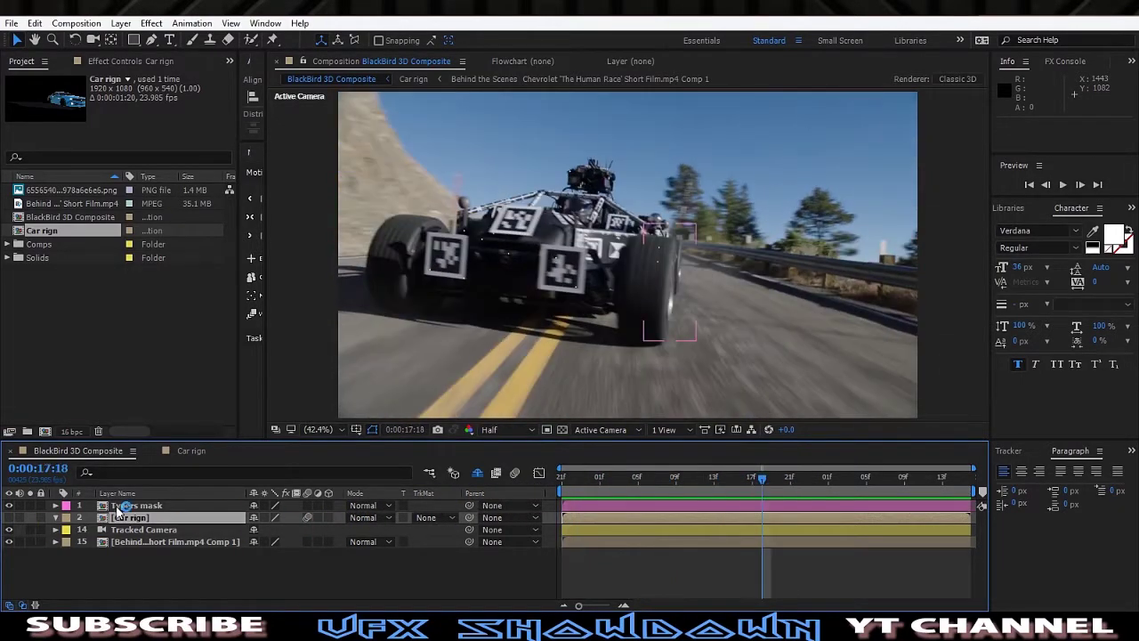
Show the Car rign layer again, move to 0:00:18:01, and enlarge the timeline panel
click(9, 518)
drag(767, 483, 696, 504)
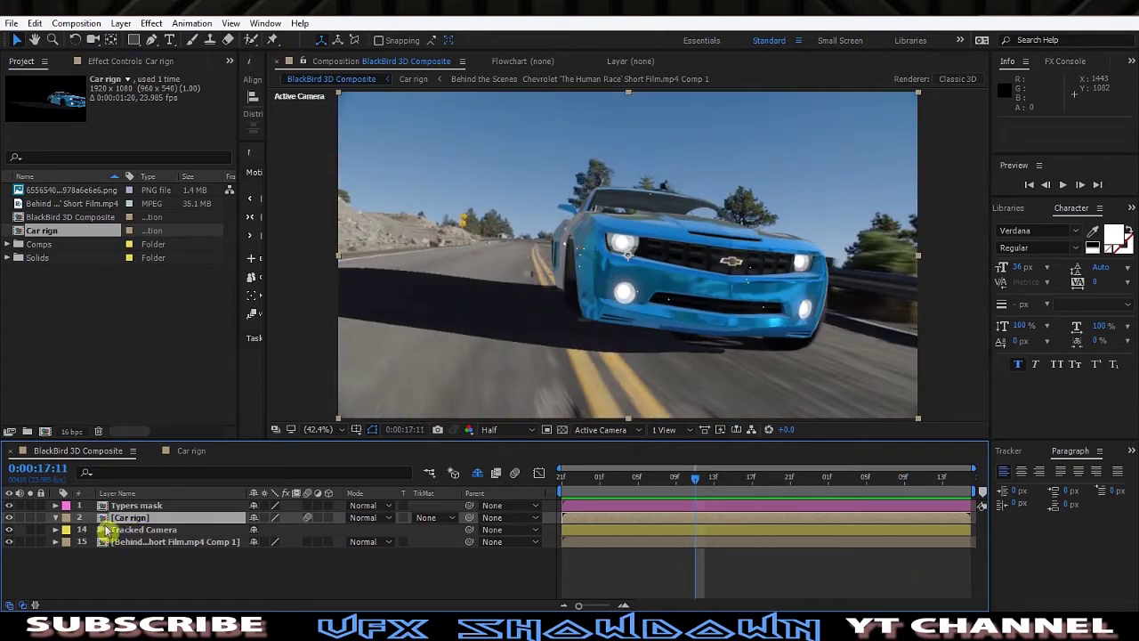
click(192, 570)
click(491, 517)
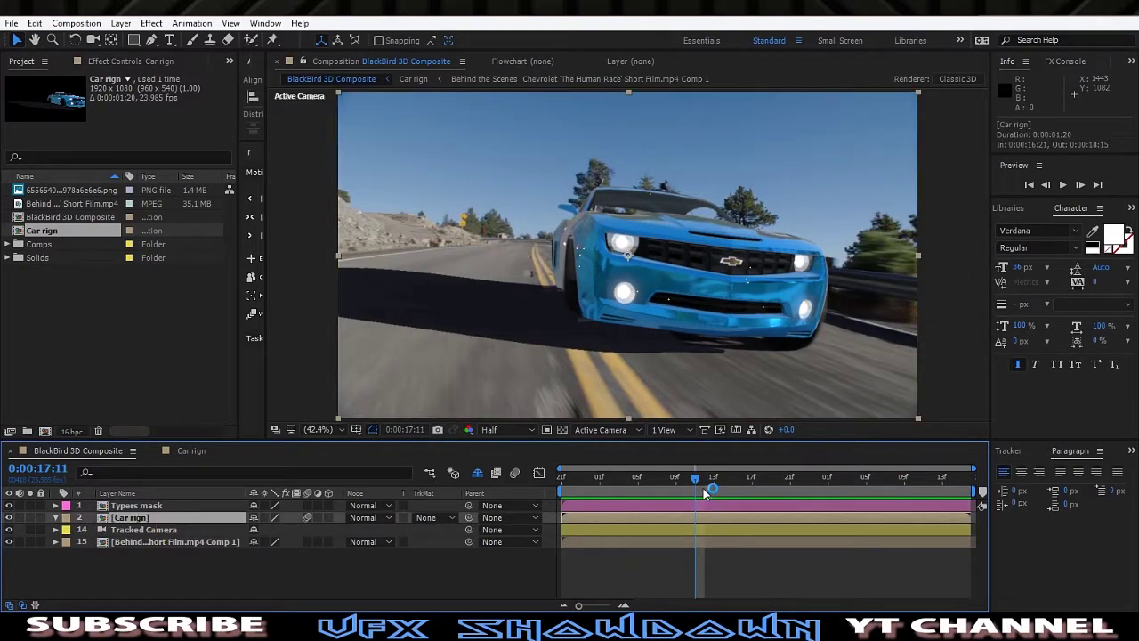
drag(697, 483, 827, 485)
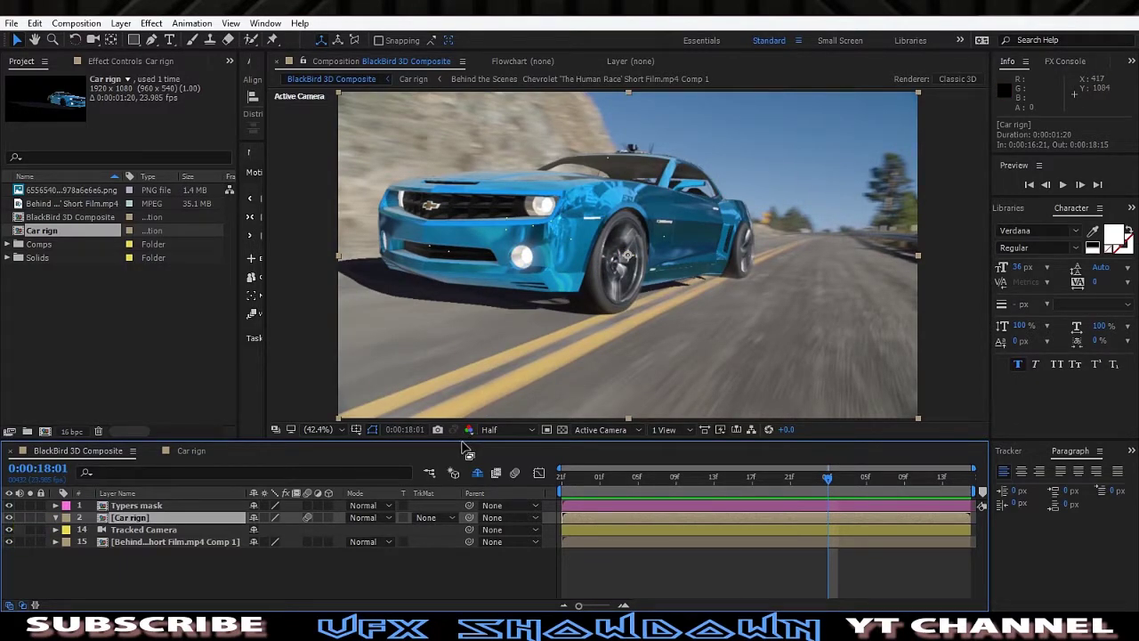
drag(463, 440, 487, 373)
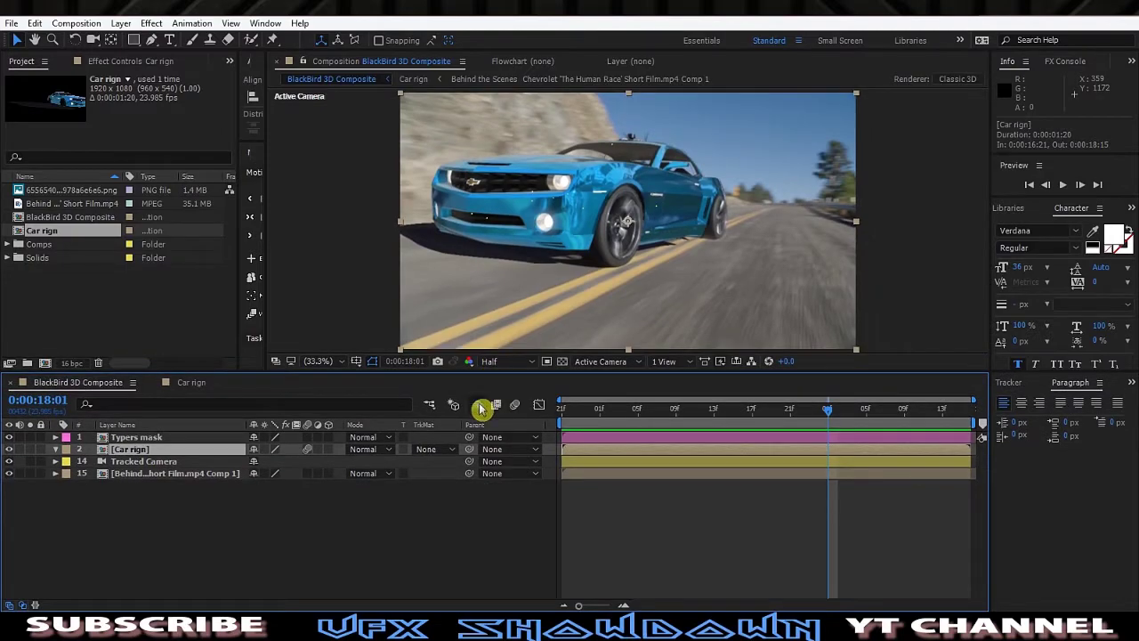
Turn off Shy, select the eleven null_auto layers, and hide the Car rign layer
click(478, 407)
click(210, 463)
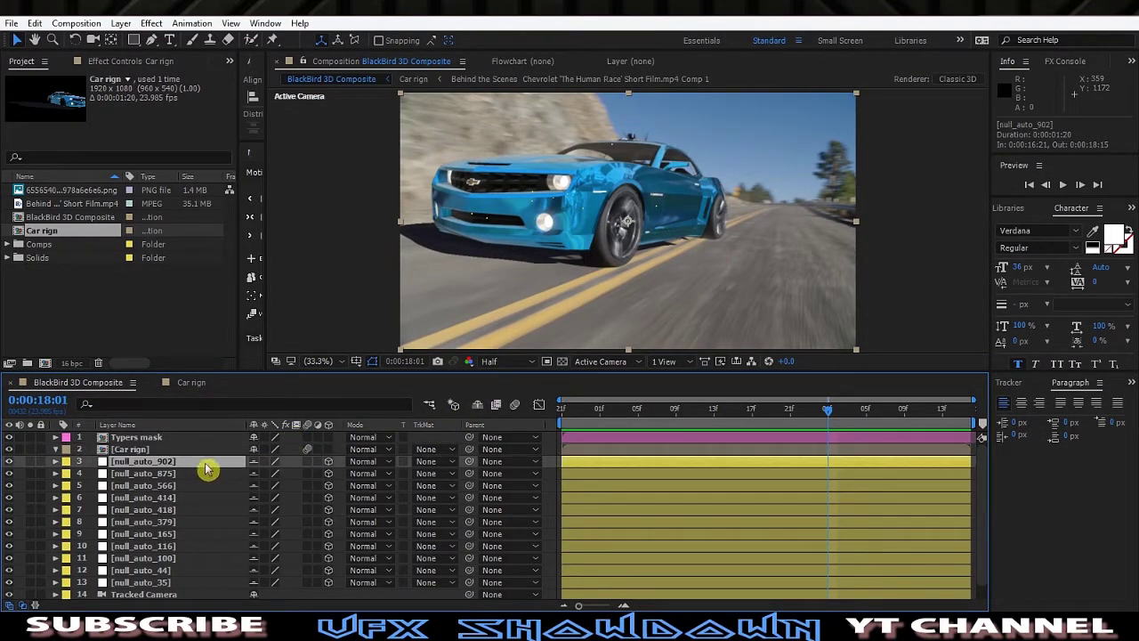
shift+click(194, 580)
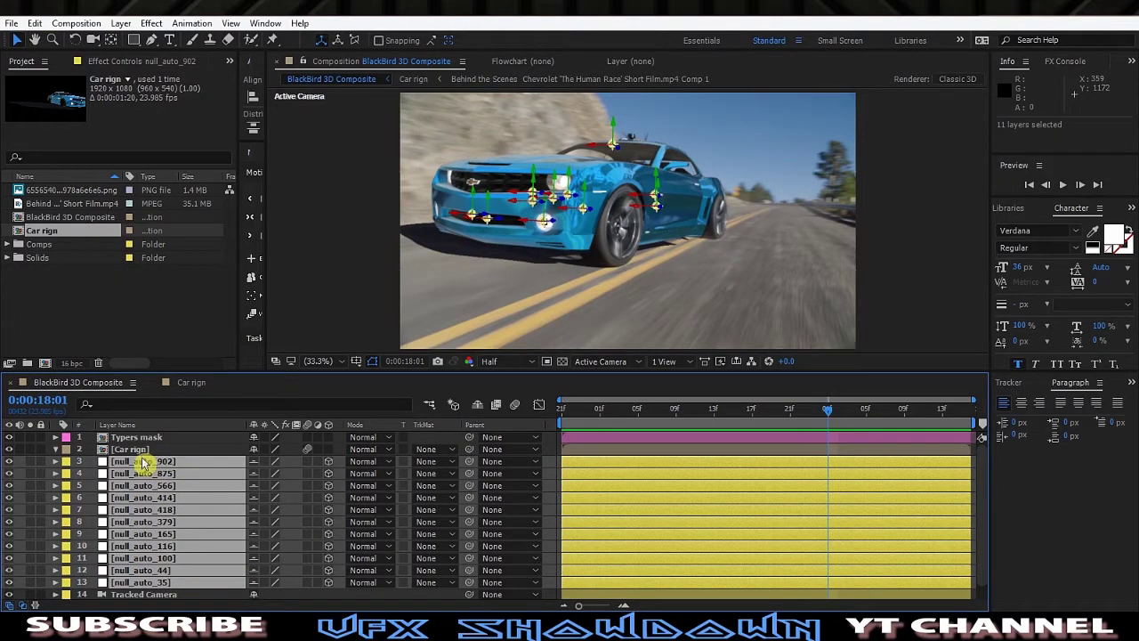
click(136, 451)
click(9, 449)
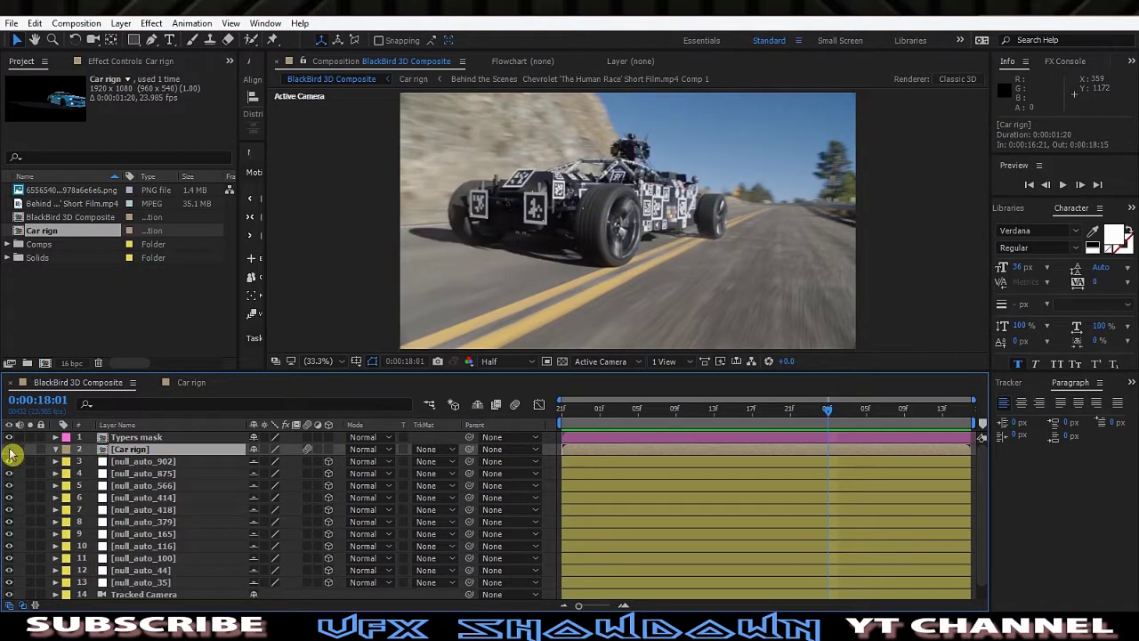
click(163, 463)
shift+click(184, 580)
Scrub back through frames 0:00:17:12 to 0:00:17:06 to view the rig car
drag(610, 374, 610, 398)
drag(832, 435, 706, 433)
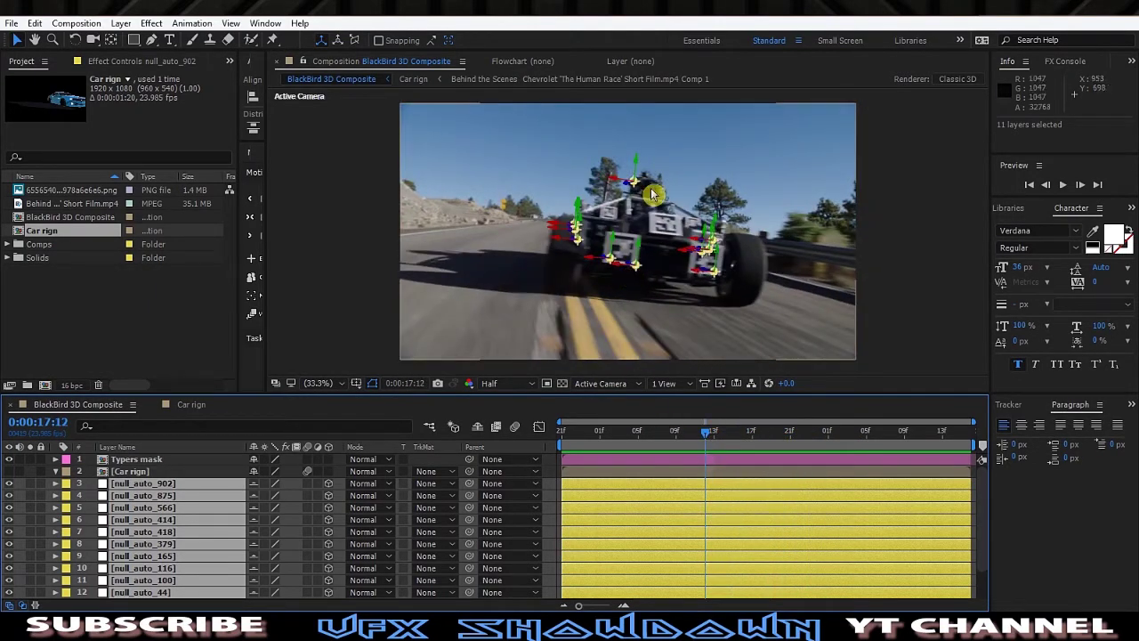
scroll(652, 194, up, 3)
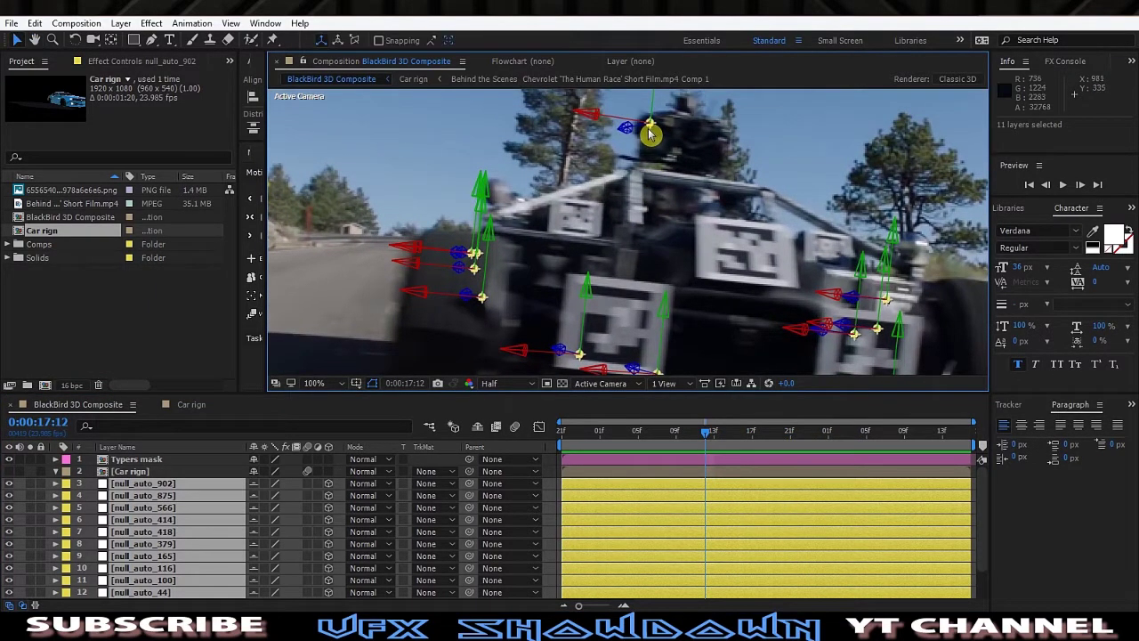
drag(706, 433, 733, 436)
scroll(667, 305, down, 2)
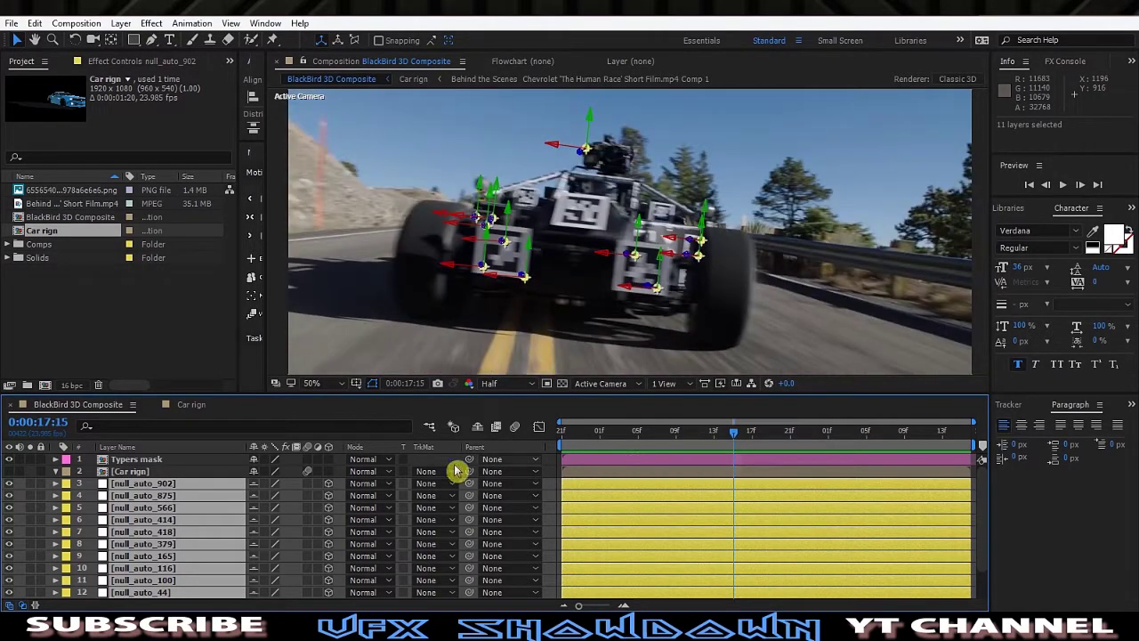
Re-enable Shy and set the viewer to Full resolution with Fit up to 100% magnification
click(479, 428)
drag(485, 397, 344, 425)
click(527, 456)
click(510, 485)
click(341, 416)
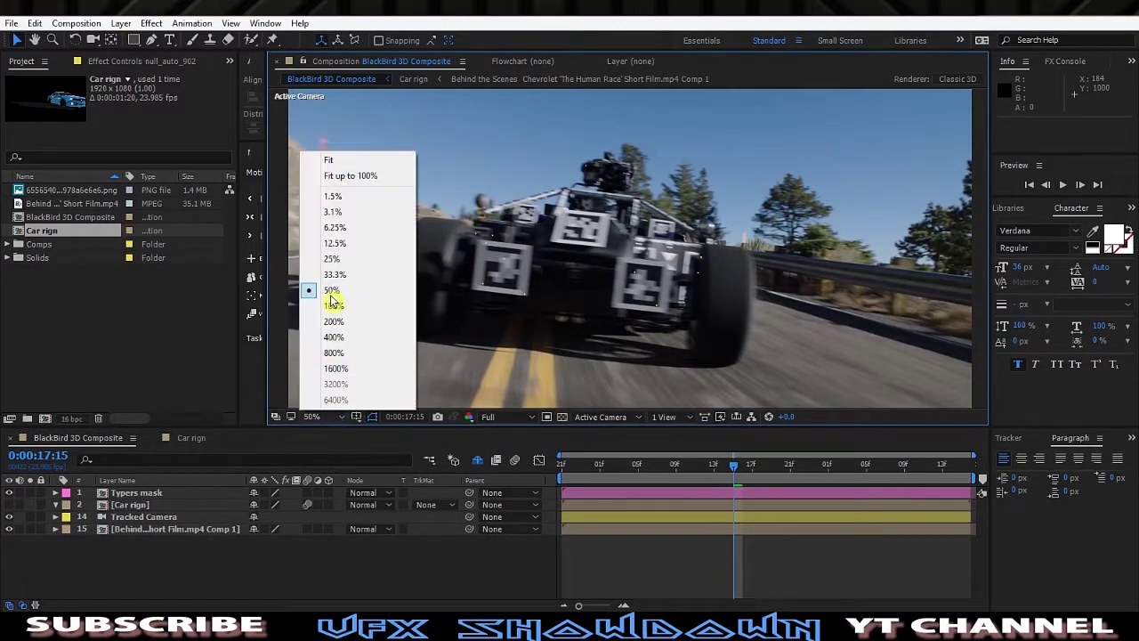
click(349, 180)
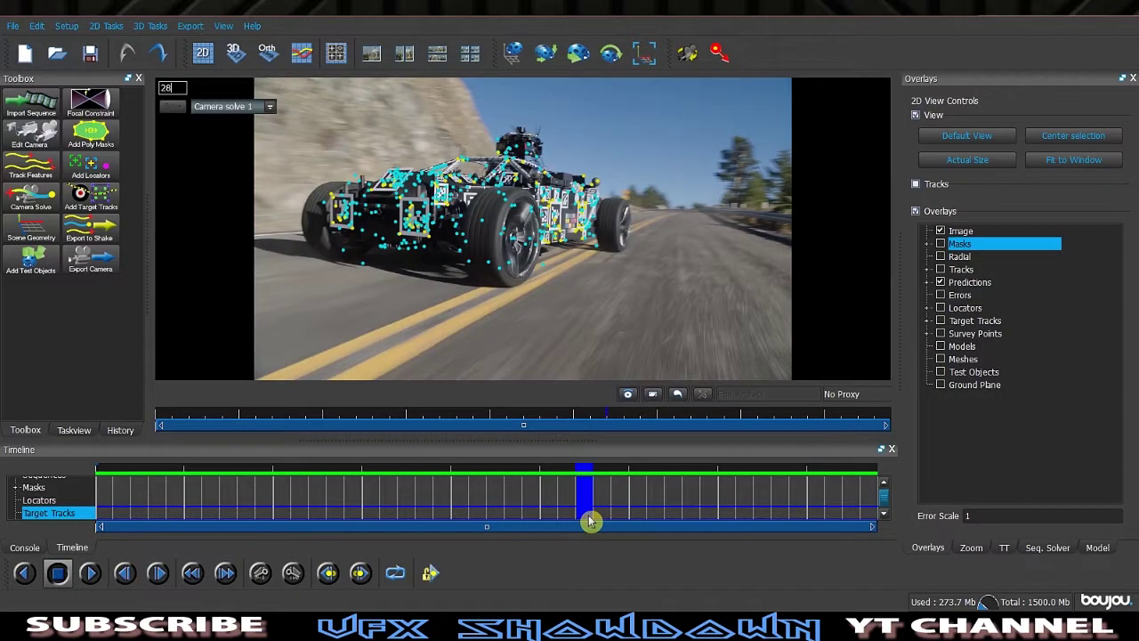
drag(588, 514, 442, 489)
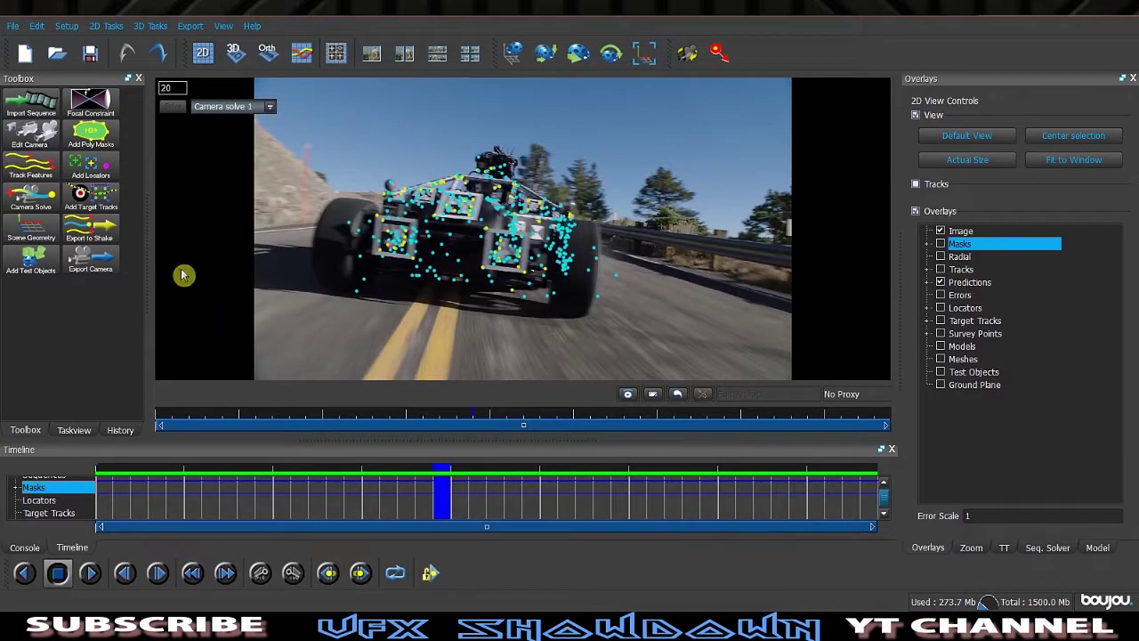
Start a new Boujou project with File > New, closing the current camera-solve project
click(15, 27)
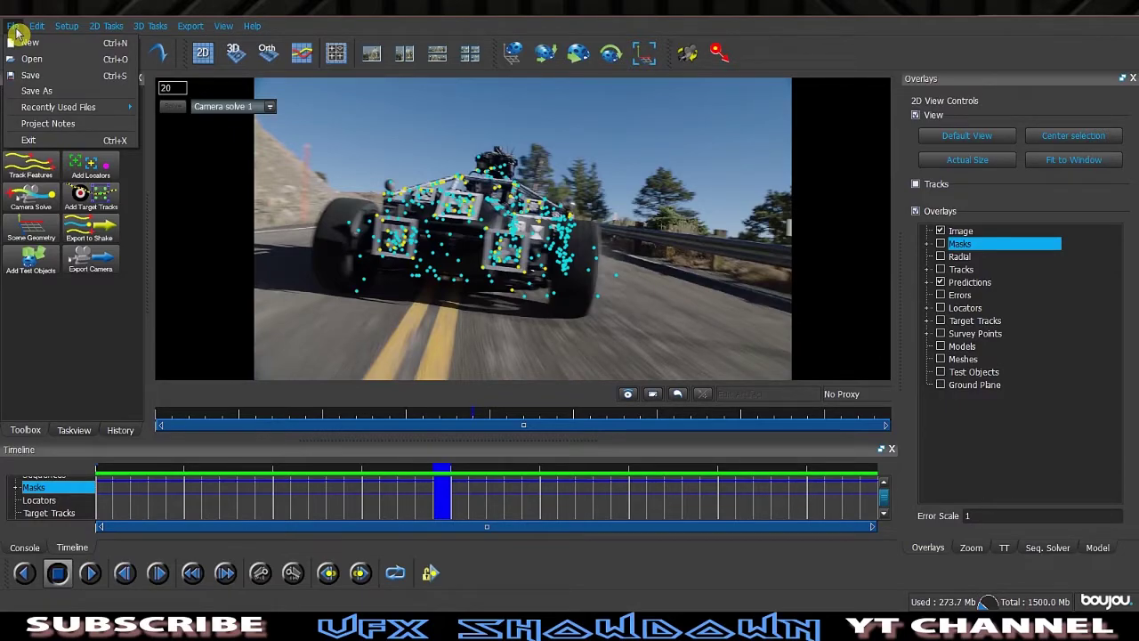
click(30, 41)
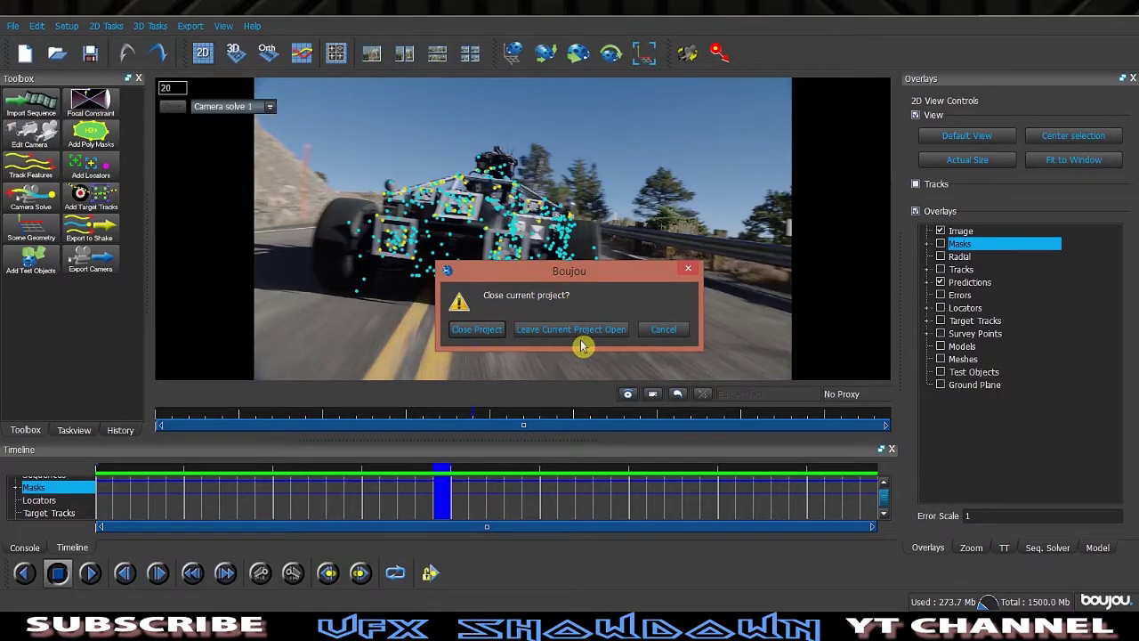
click(476, 332)
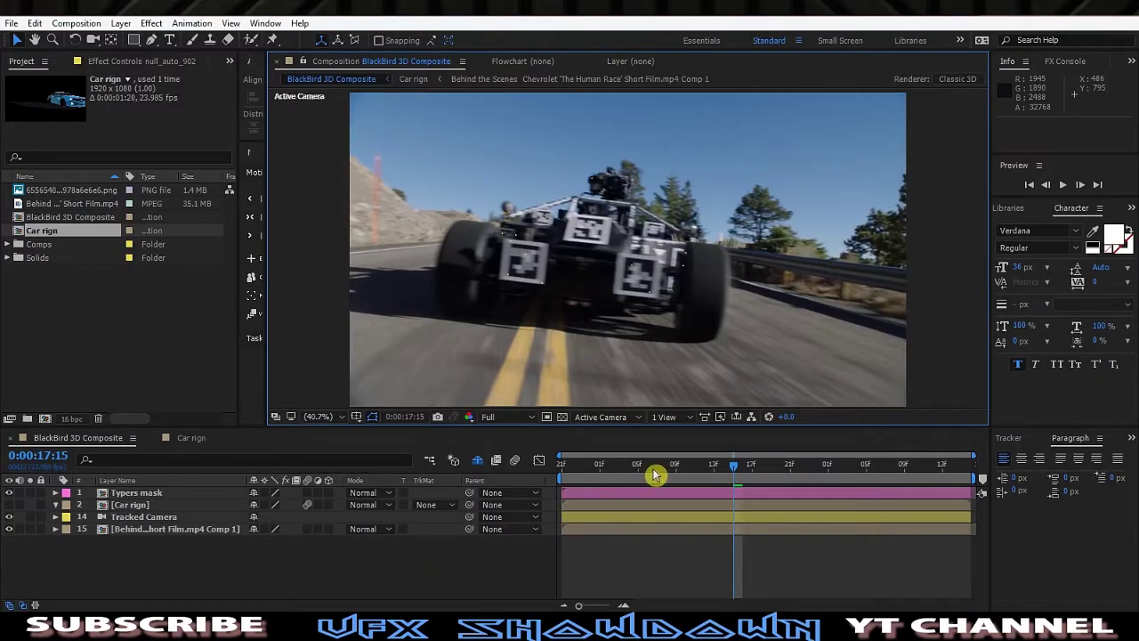
key(space)
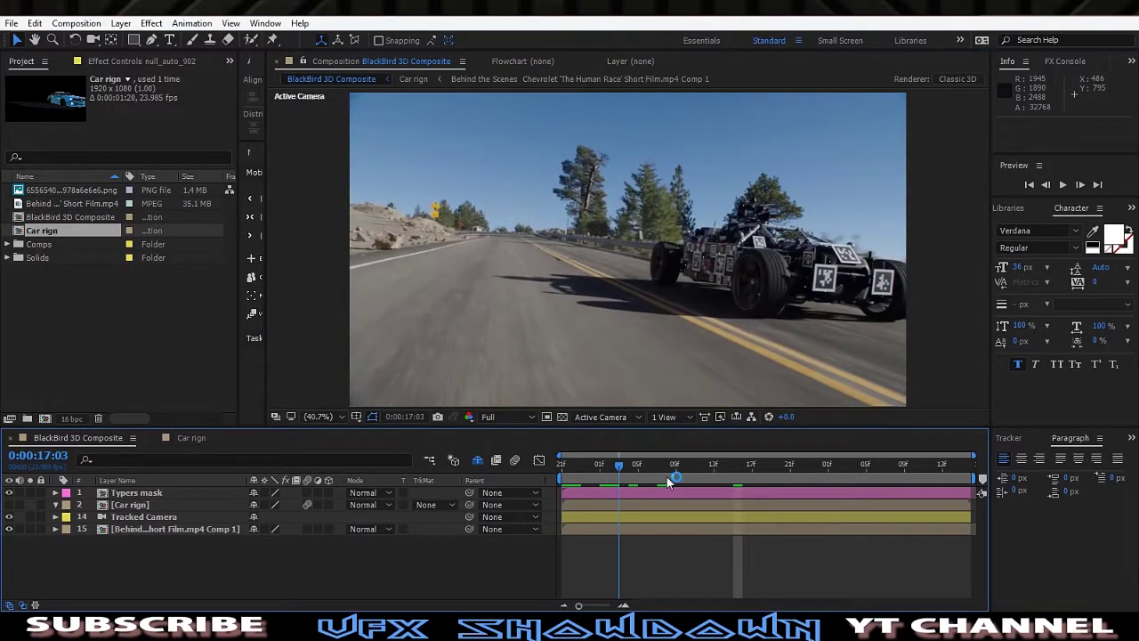
drag(952, 465, 564, 516)
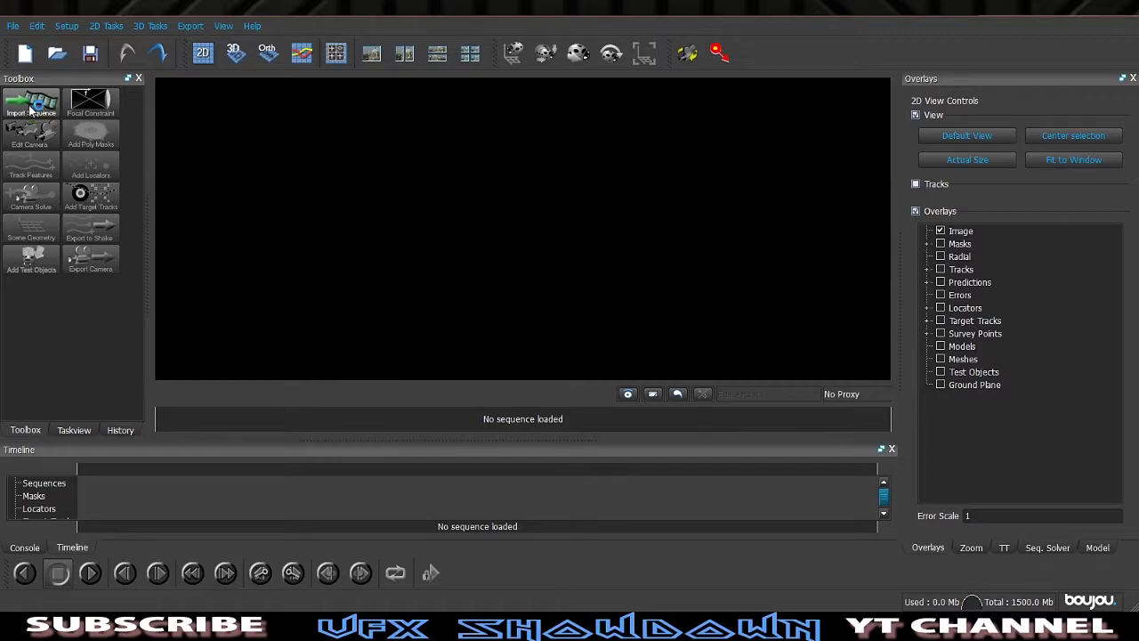
click(30, 119)
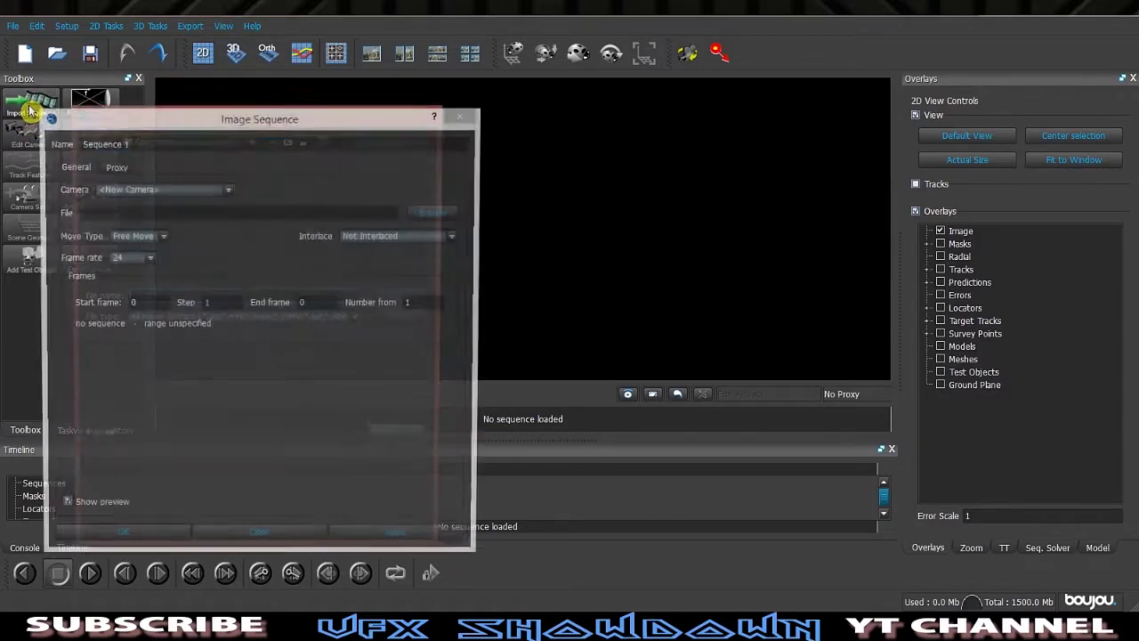
Import the Desktop/track track_#####.png sequence (frames 404–447, 23.976 fps) and scrub through it
drag(115, 114, 164, 104)
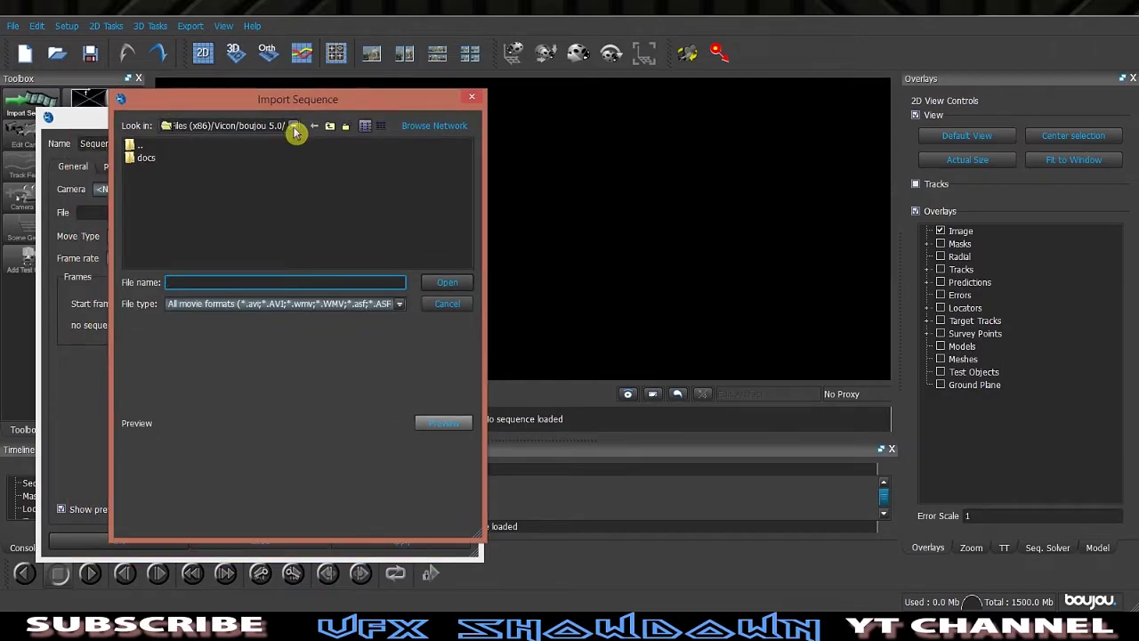
click(294, 130)
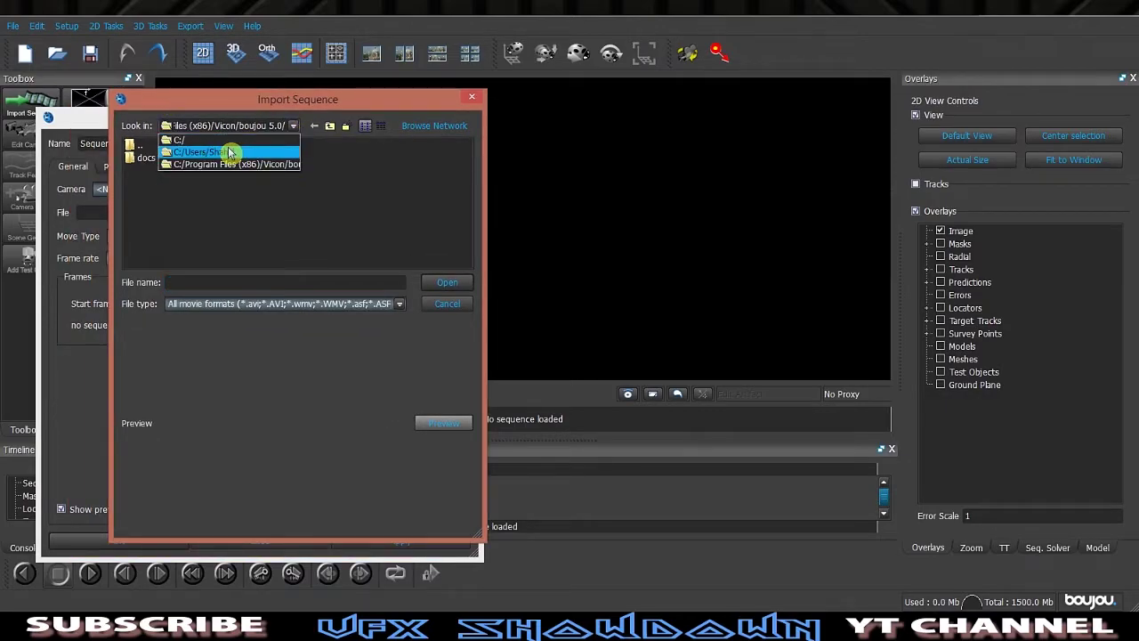
click(230, 153)
double_click(154, 209)
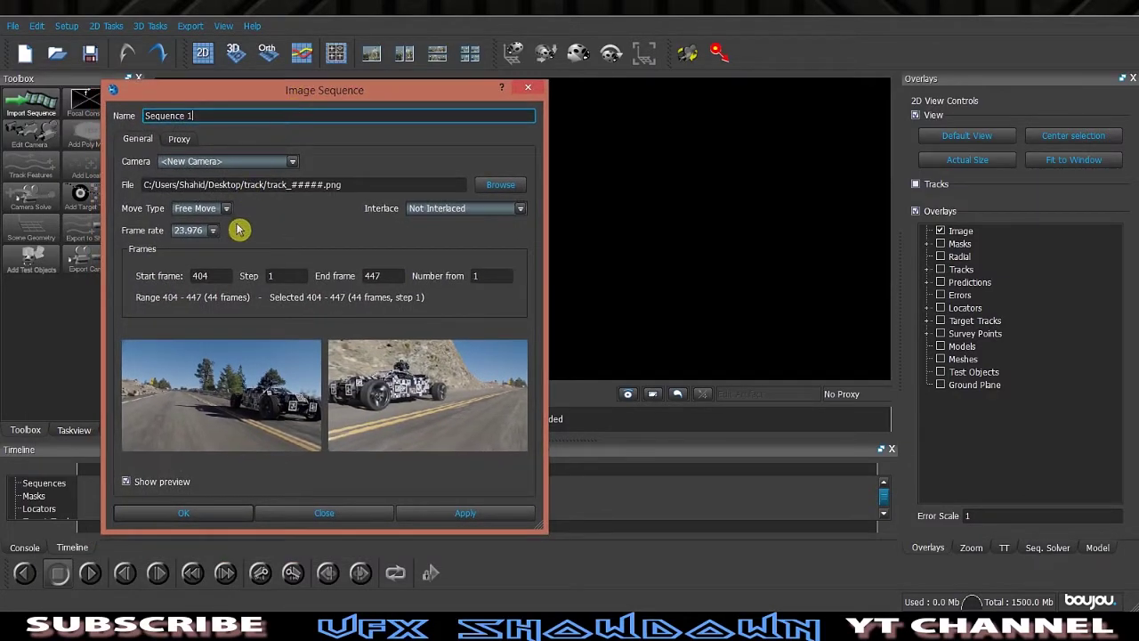
click(427, 490)
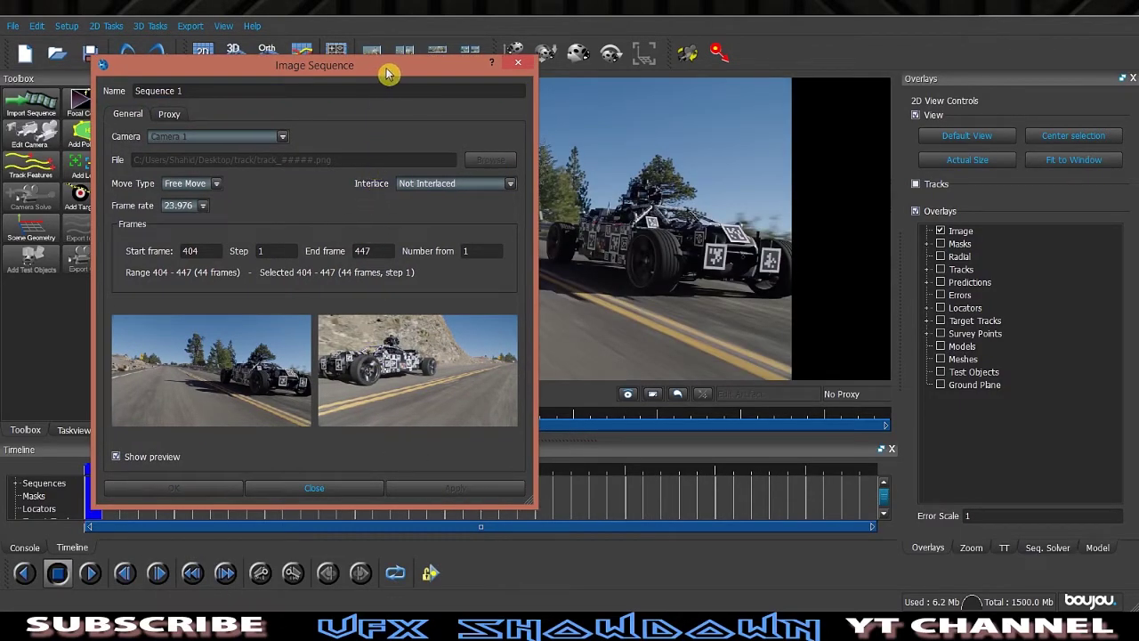
click(314, 487)
mouse_move(100, 494)
mouse_down()
mouse_move(381, 485)
mouse_move(433, 506)
mouse_move(857, 500)
mouse_move(104, 497)
mouse_up()
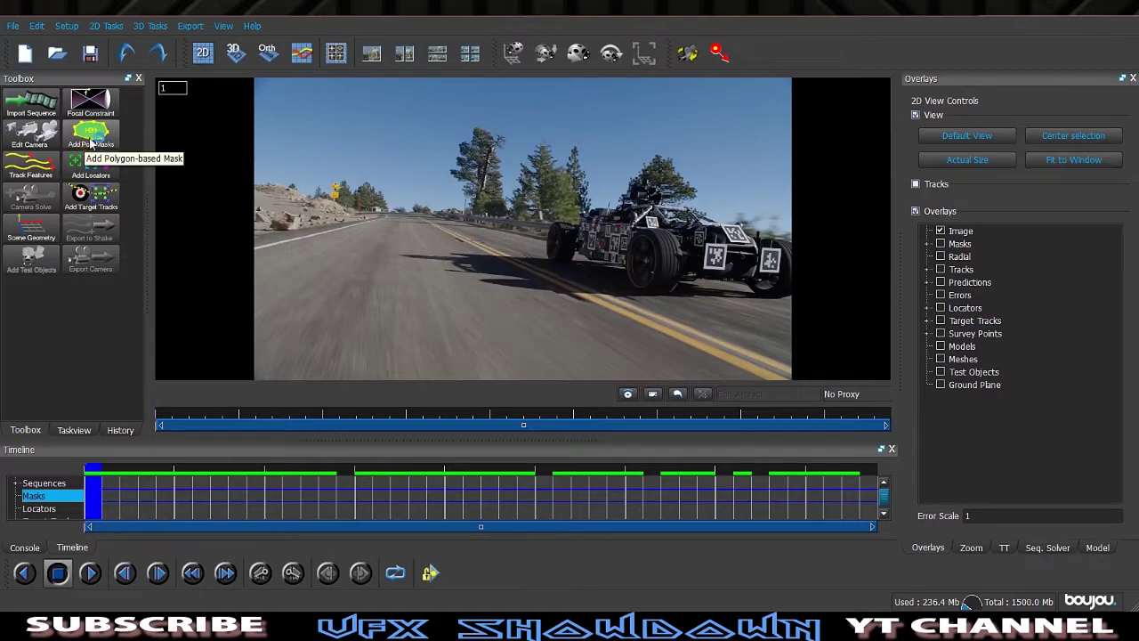
Draw a polygon mask around the car and shift it to follow the car at frame 6
mouse_move(99, 497)
mouse_down()
mouse_move(183, 496)
mouse_move(92, 486)
mouse_up()
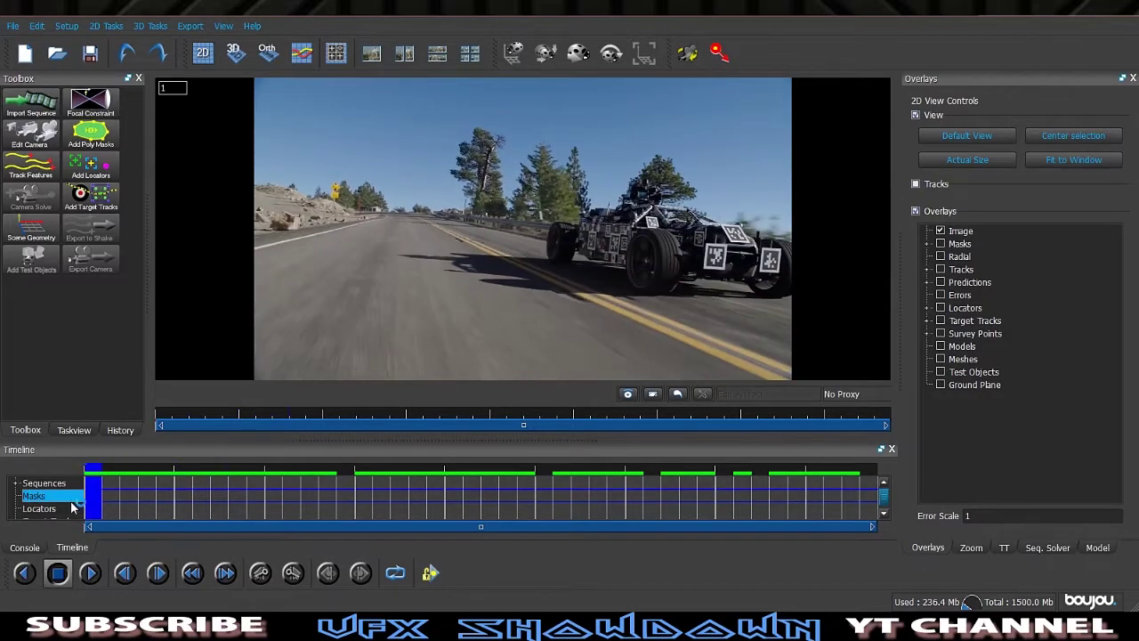
click(91, 134)
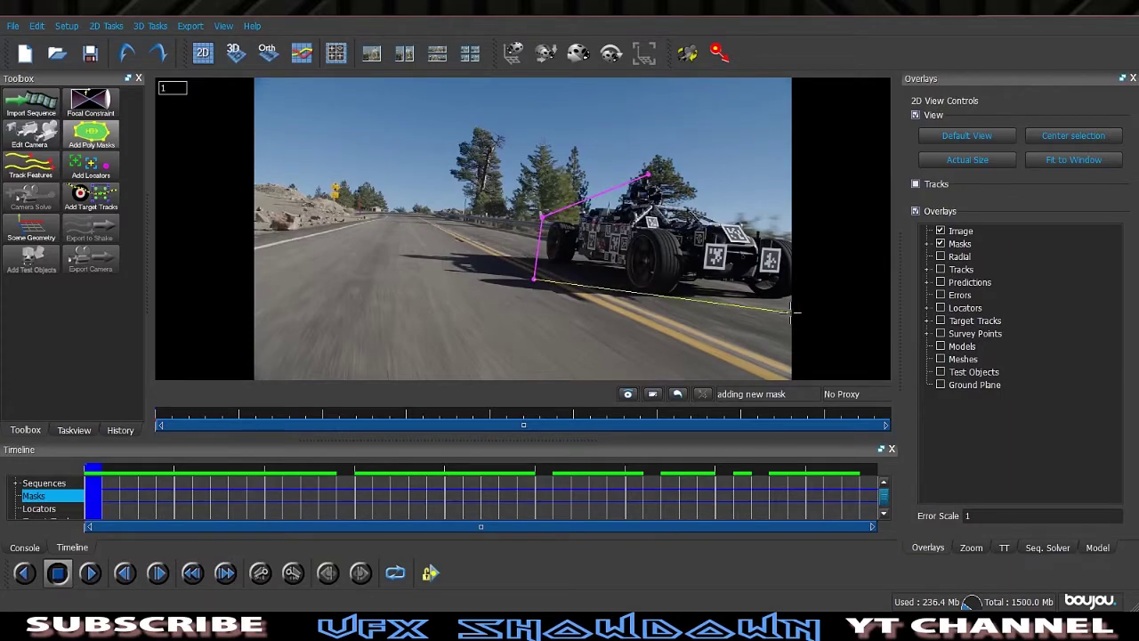
click(649, 180)
drag(103, 492, 201, 492)
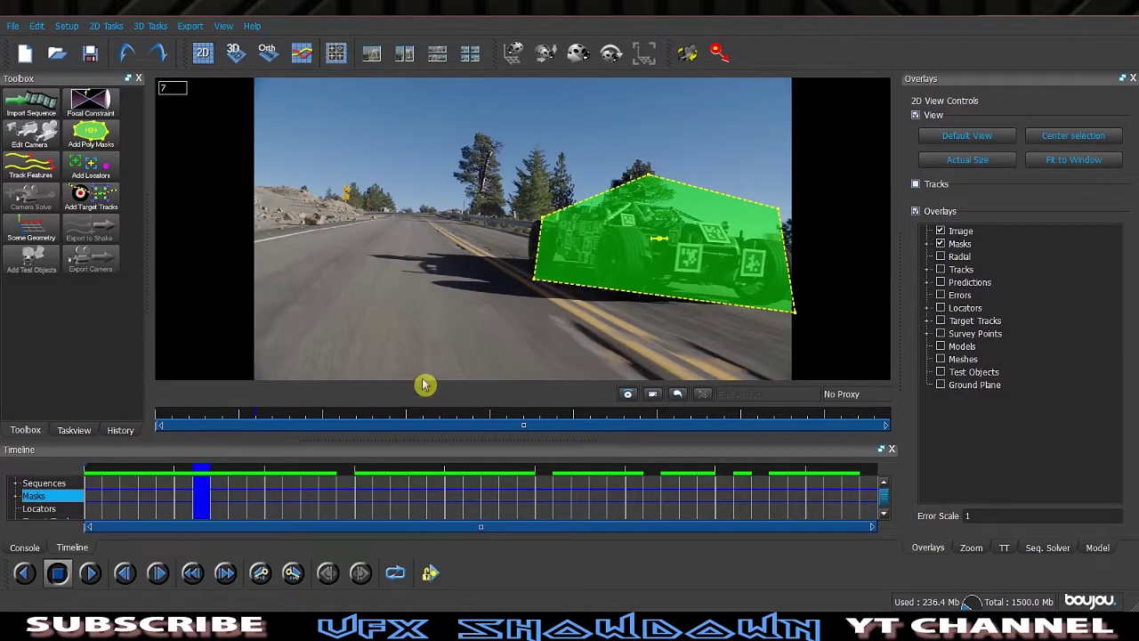
drag(659, 238, 639, 237)
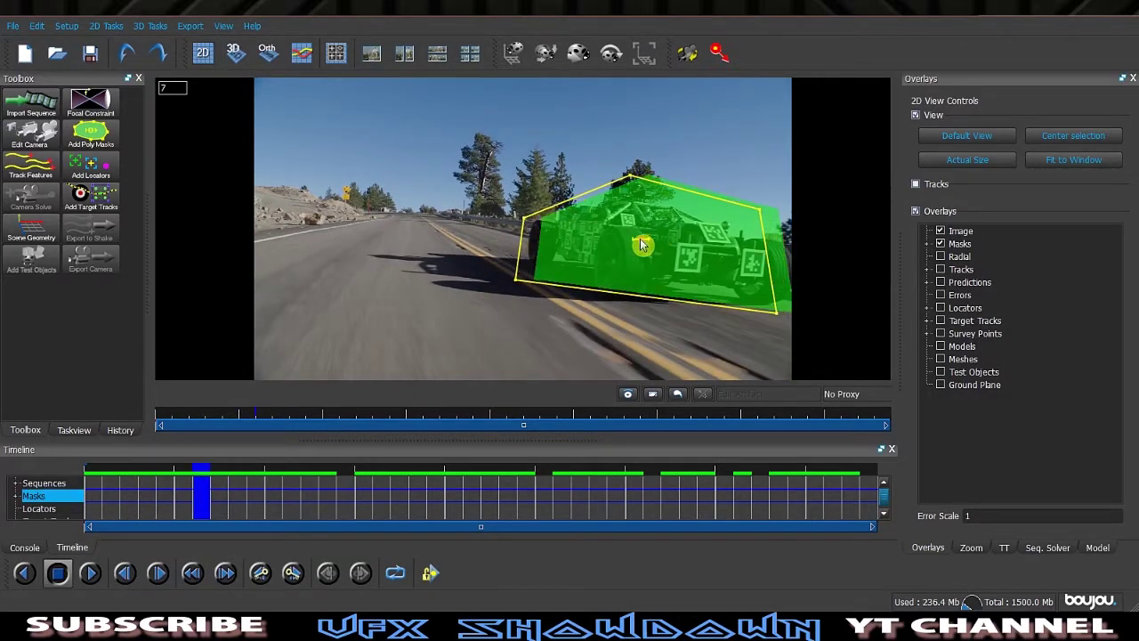
Move and reshape the mask corners at frame 15 to keep it fitted to the car
drag(213, 513, 347, 498)
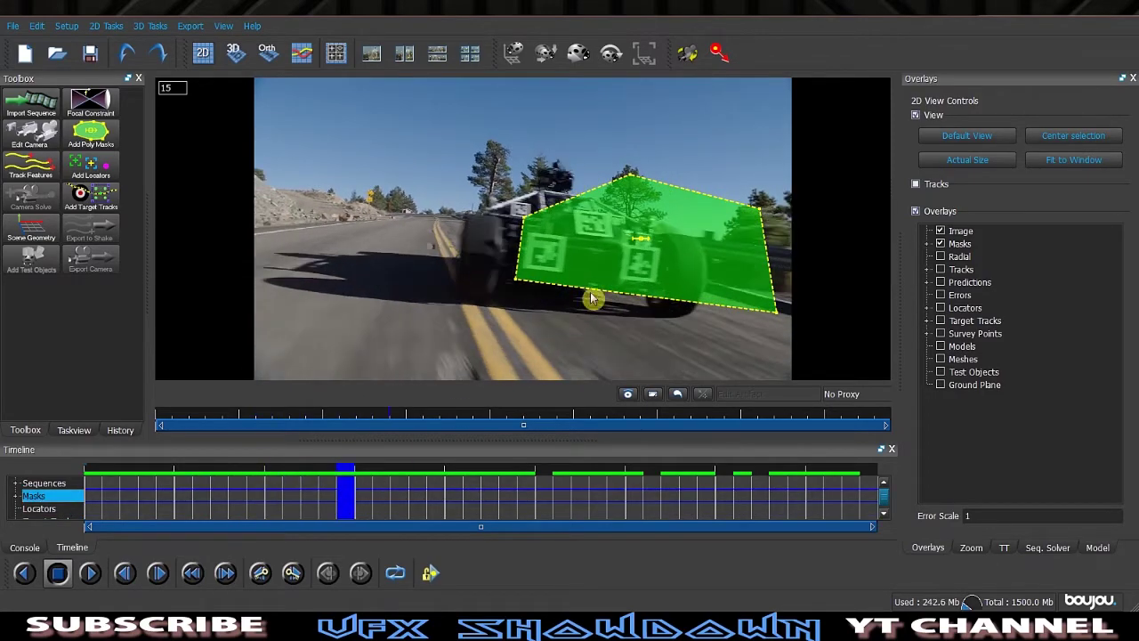
drag(645, 246, 570, 246)
drag(351, 498, 483, 498)
drag(300, 246, 234, 253)
drag(525, 151, 495, 127)
drag(610, 293, 614, 262)
drag(234, 249, 204, 247)
drag(579, 499, 93, 487)
Invert the mask so only the car remains, then check it at frame 3
right_click(616, 209)
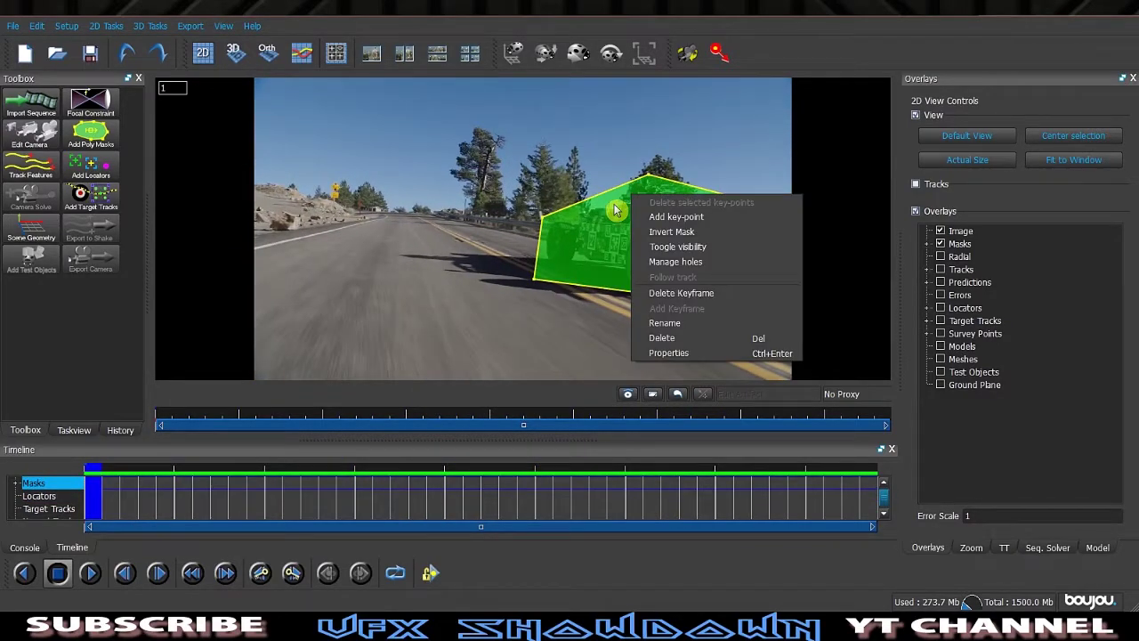
click(672, 231)
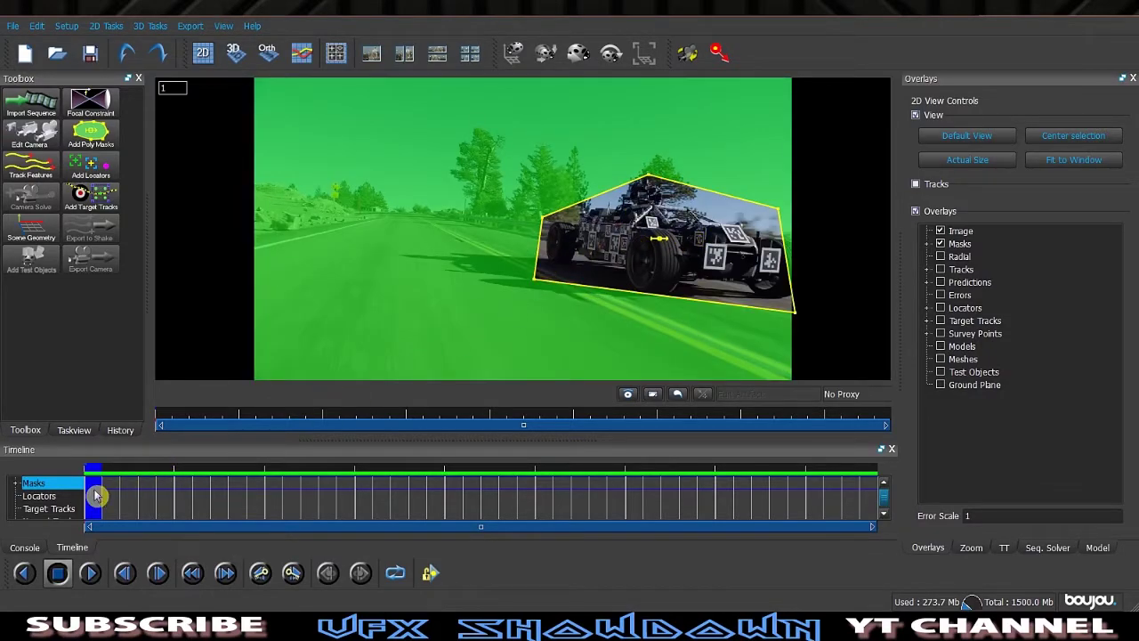
mouse_move(89, 490)
mouse_down()
mouse_move(333, 491)
mouse_move(92, 494)
mouse_up()
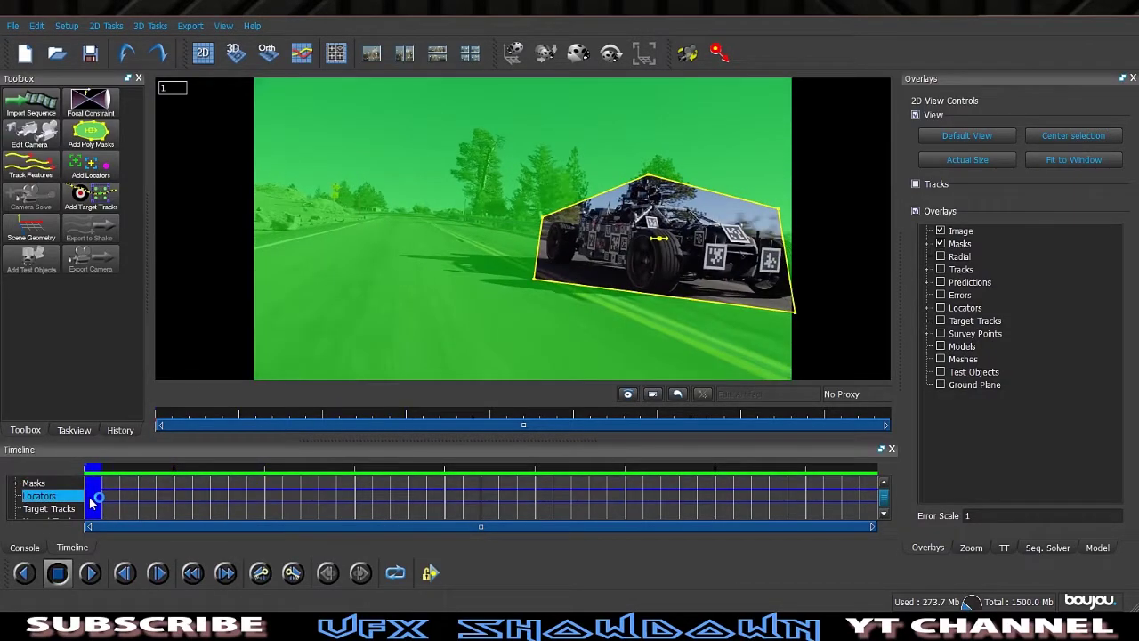
Track features across all frames with Advanced Sensitivity raised to maximum
click(27, 178)
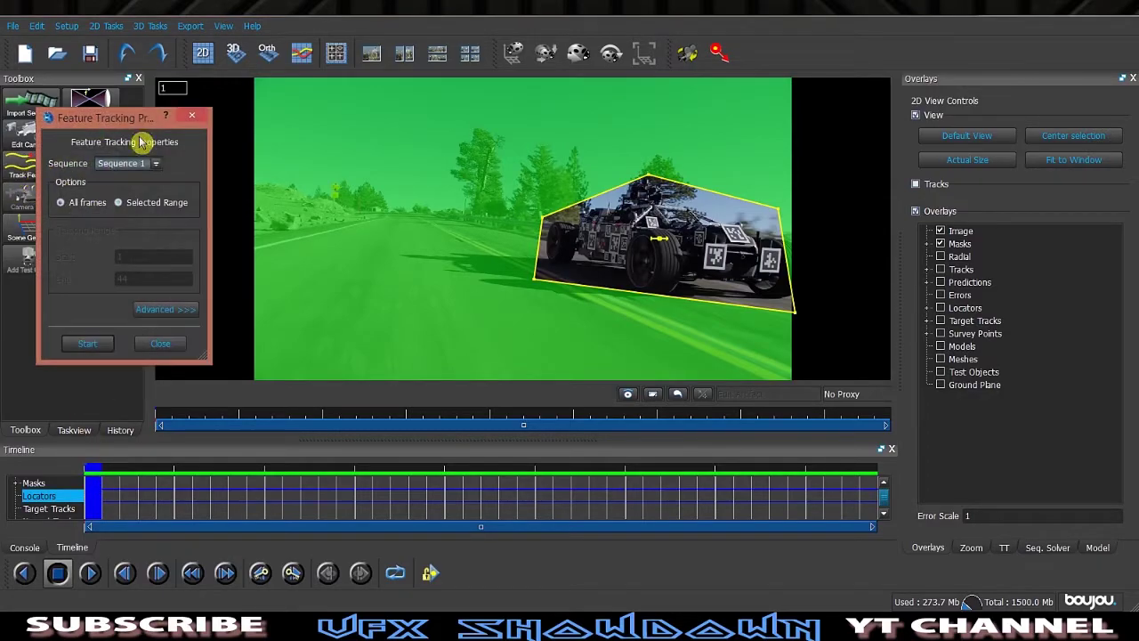
click(205, 290)
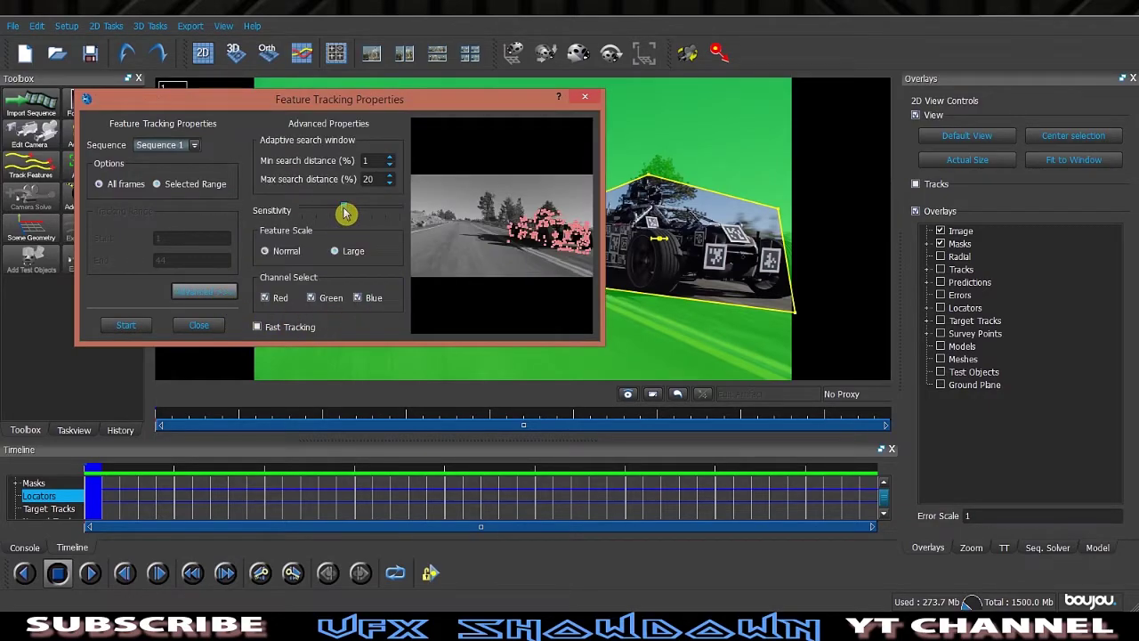
drag(345, 212, 405, 210)
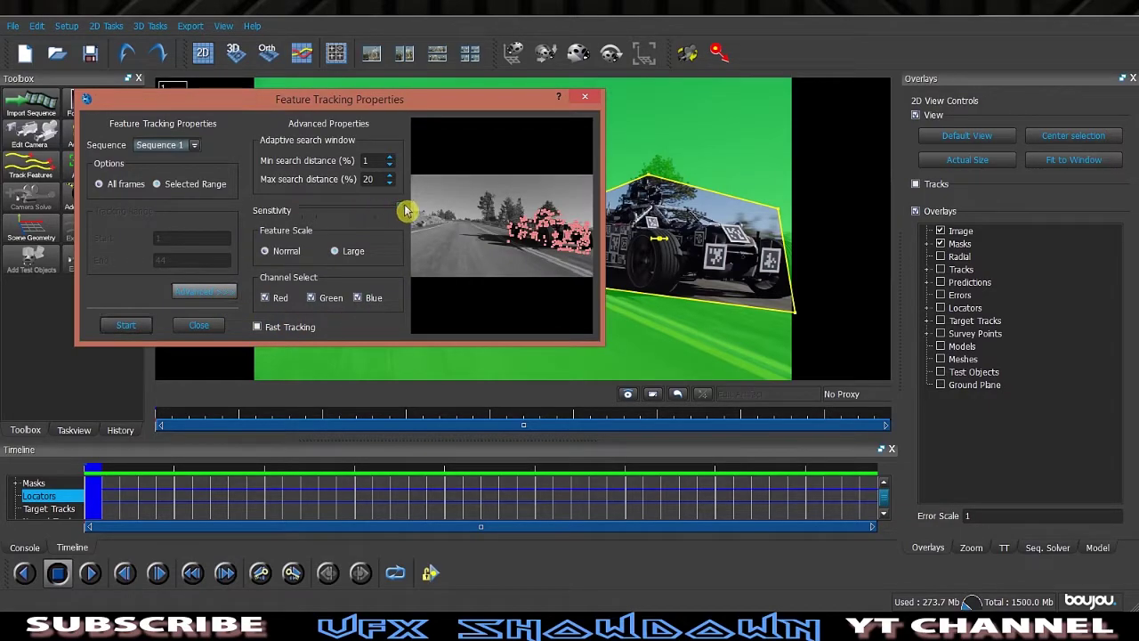
click(134, 329)
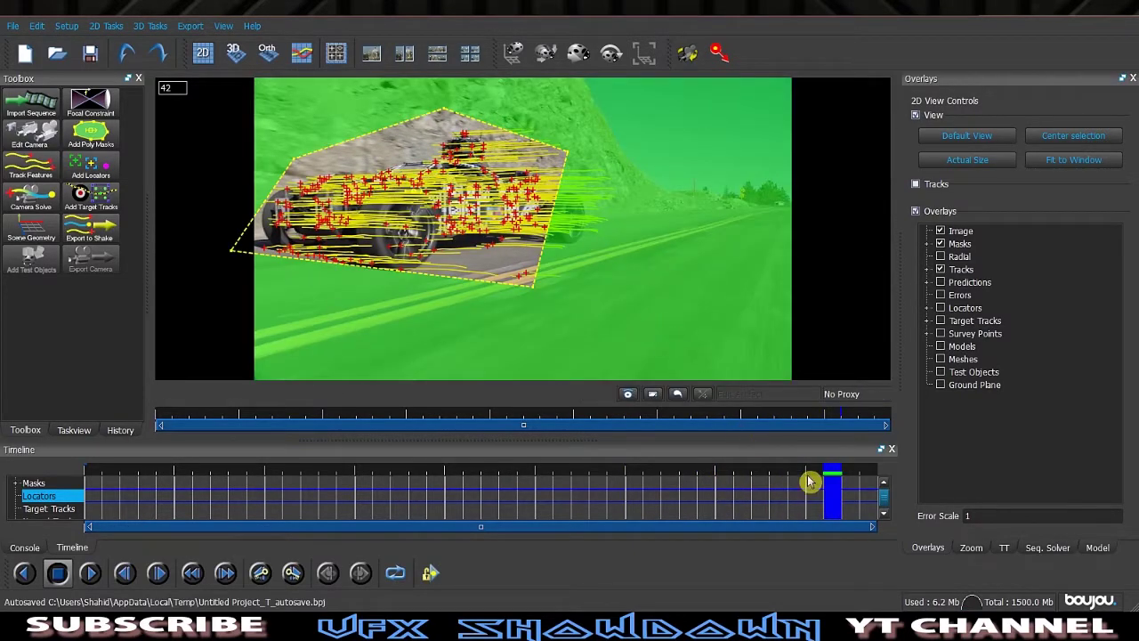
drag(830, 489, 416, 480)
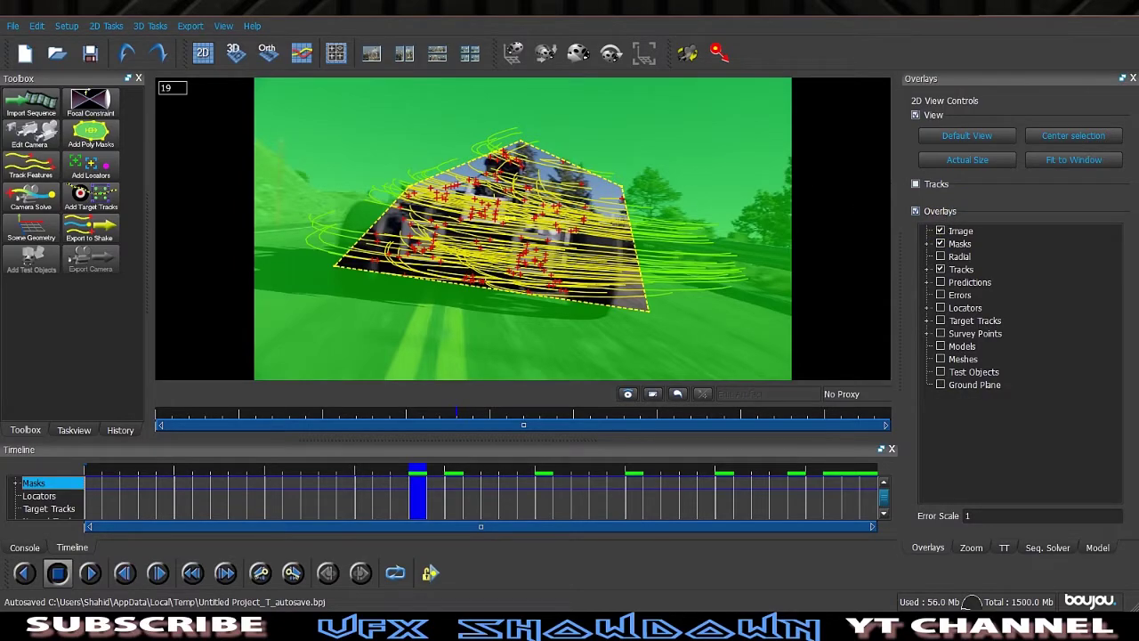
Hide the Masks overlay and review the tracks between frames 12 and 27
click(225, 27)
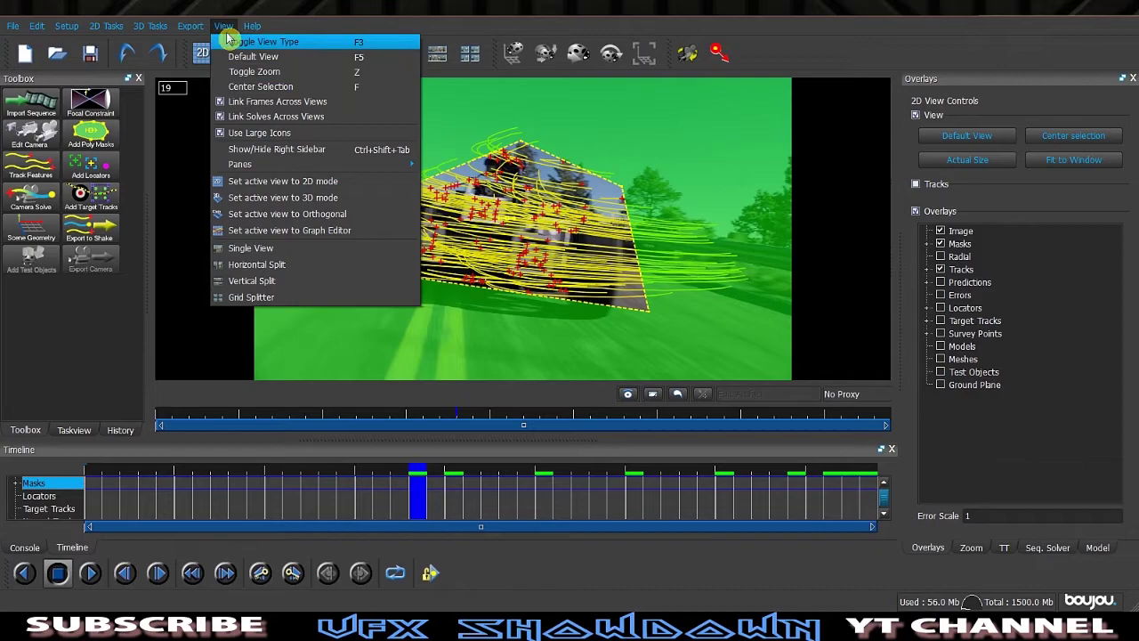
click(223, 27)
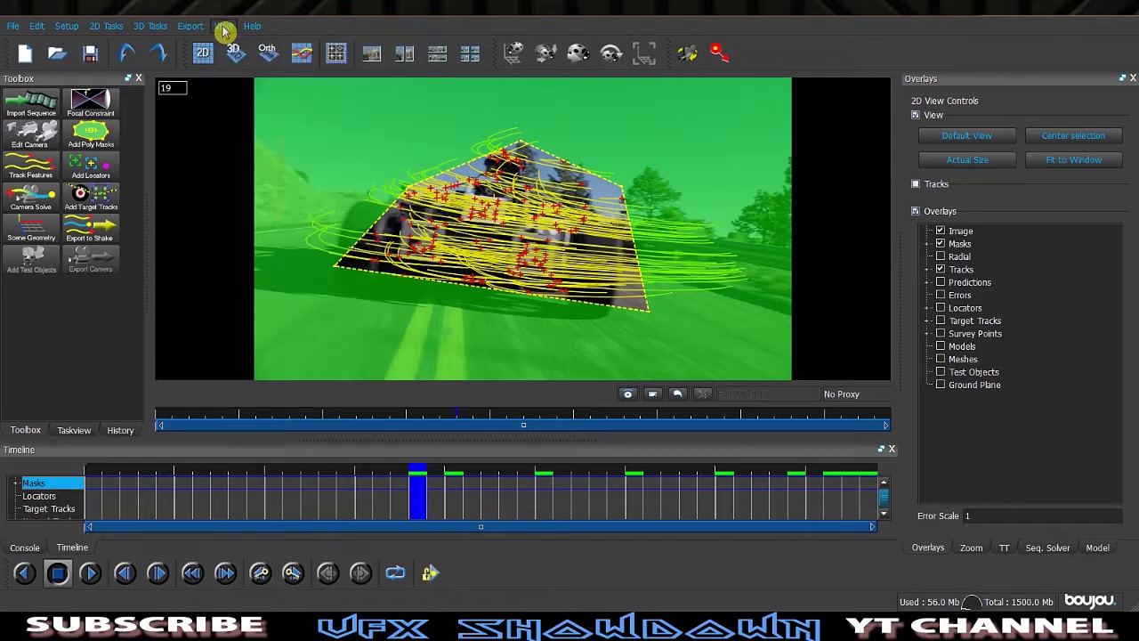
click(940, 244)
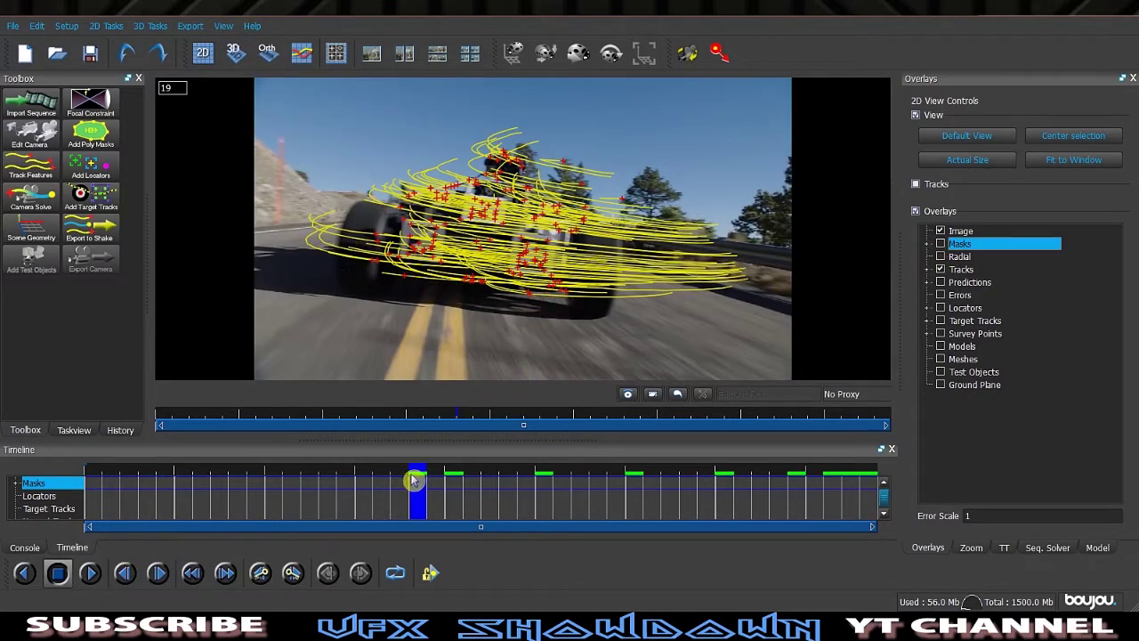
mouse_move(472, 493)
mouse_down()
mouse_move(599, 491)
mouse_move(92, 488)
mouse_move(453, 506)
mouse_move(93, 494)
mouse_up()
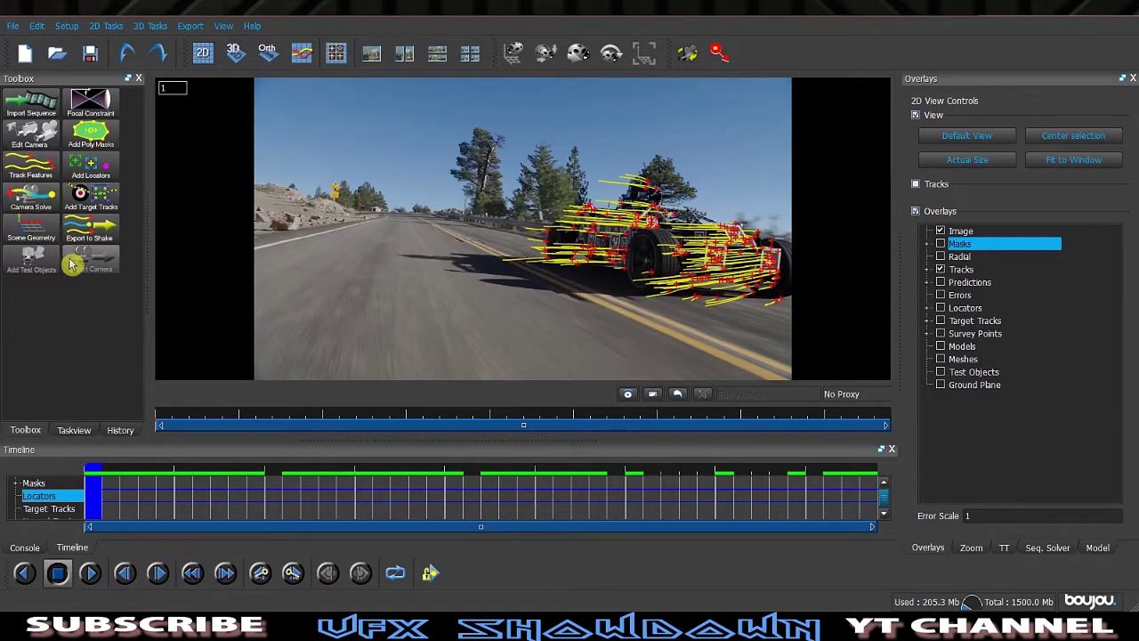
Run the full camera solve from Advanced Camera Solve Properties and review later frames
click(35, 197)
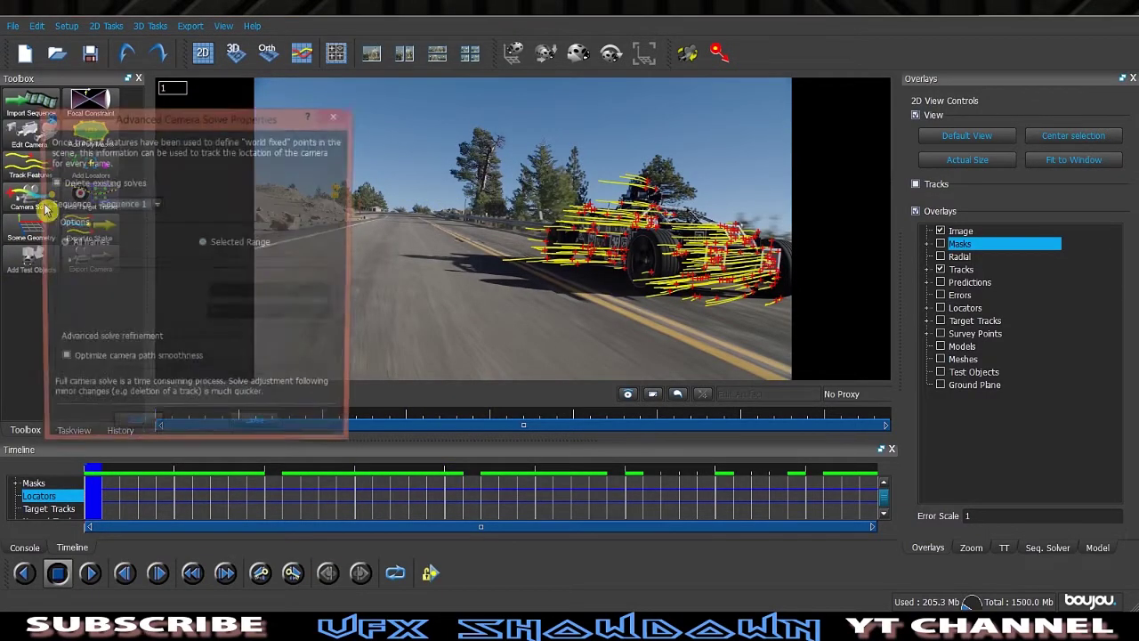
drag(191, 127, 213, 73)
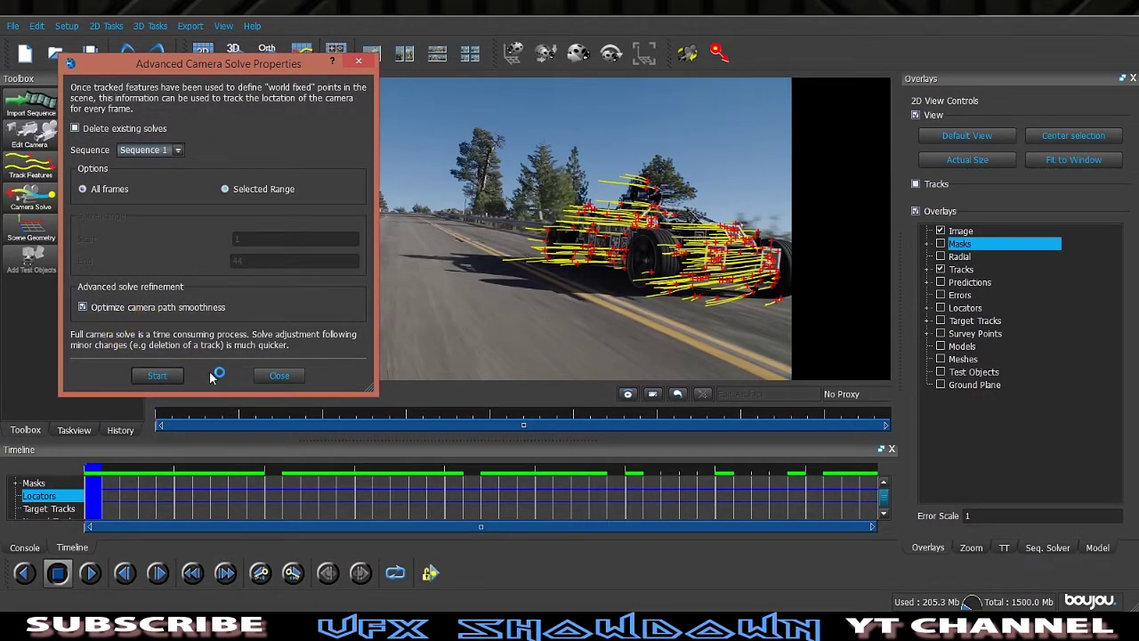
click(179, 377)
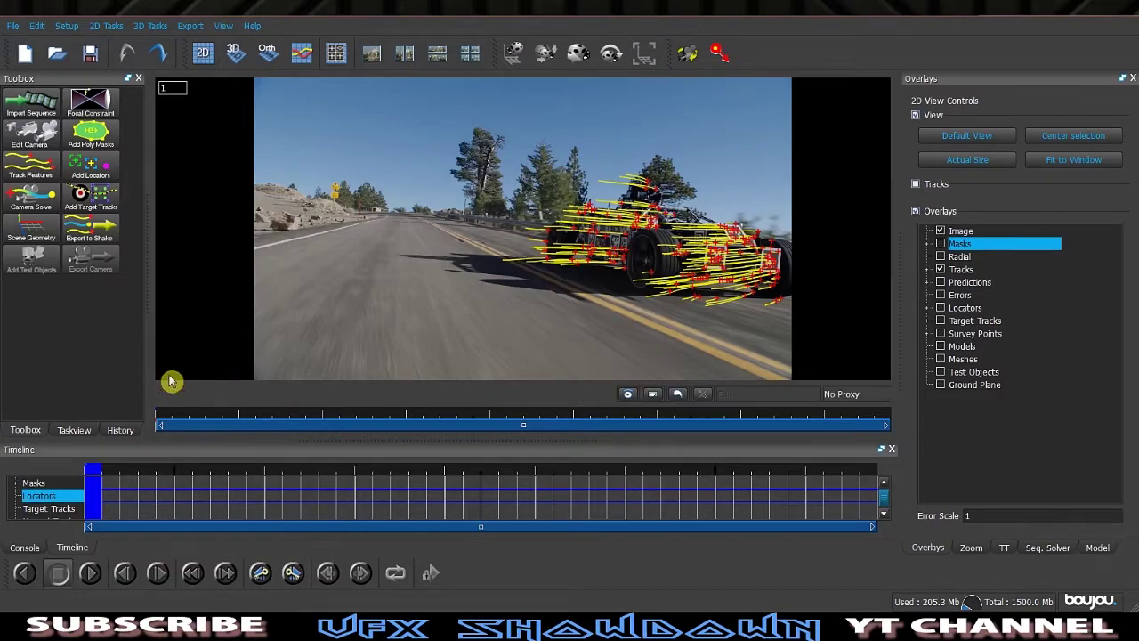
drag(102, 491, 399, 488)
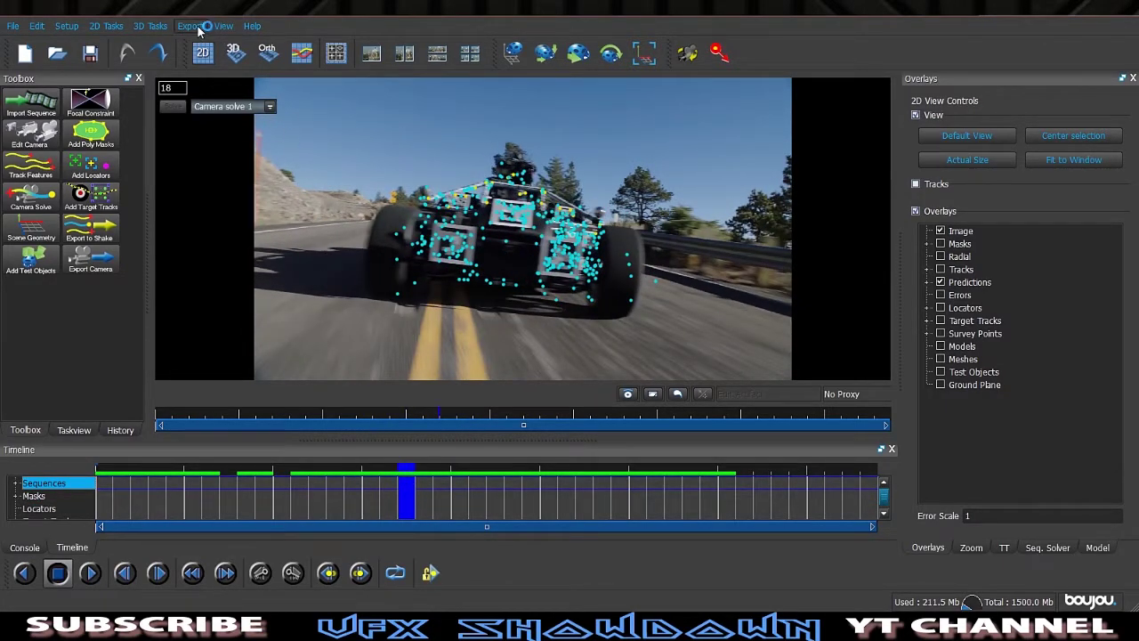
click(235, 53)
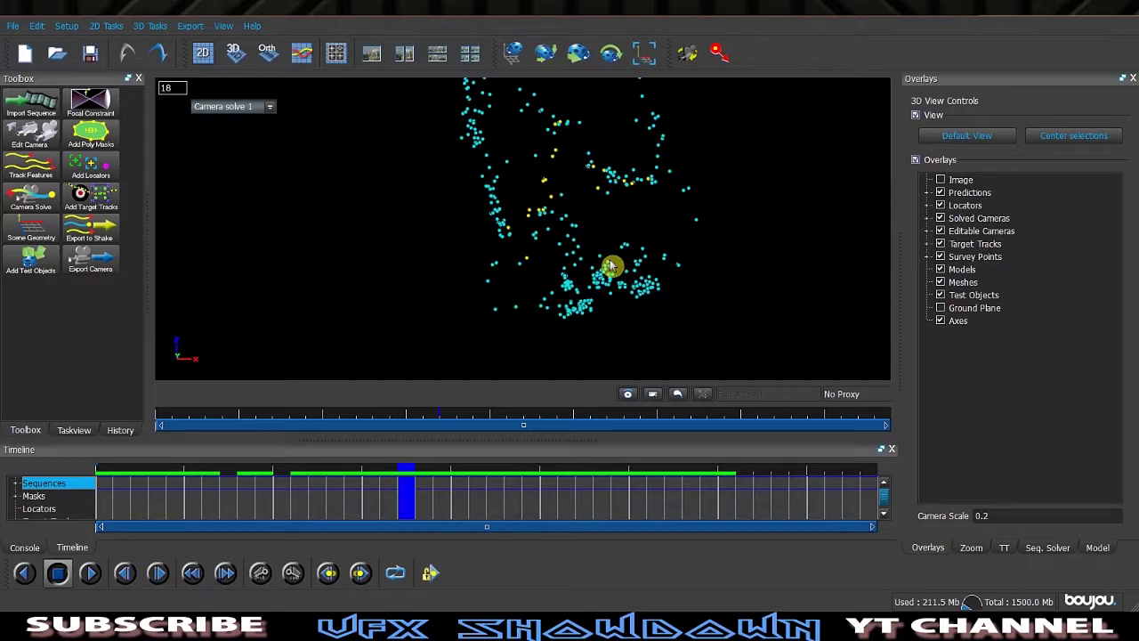
drag(612, 271, 577, 257)
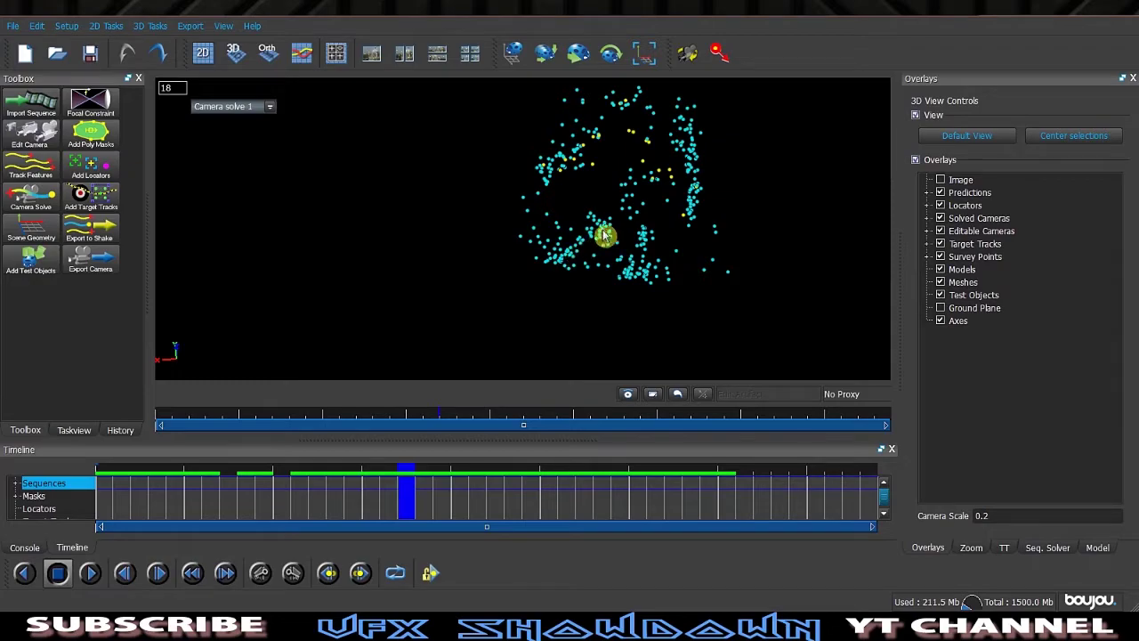
click(203, 52)
click(235, 51)
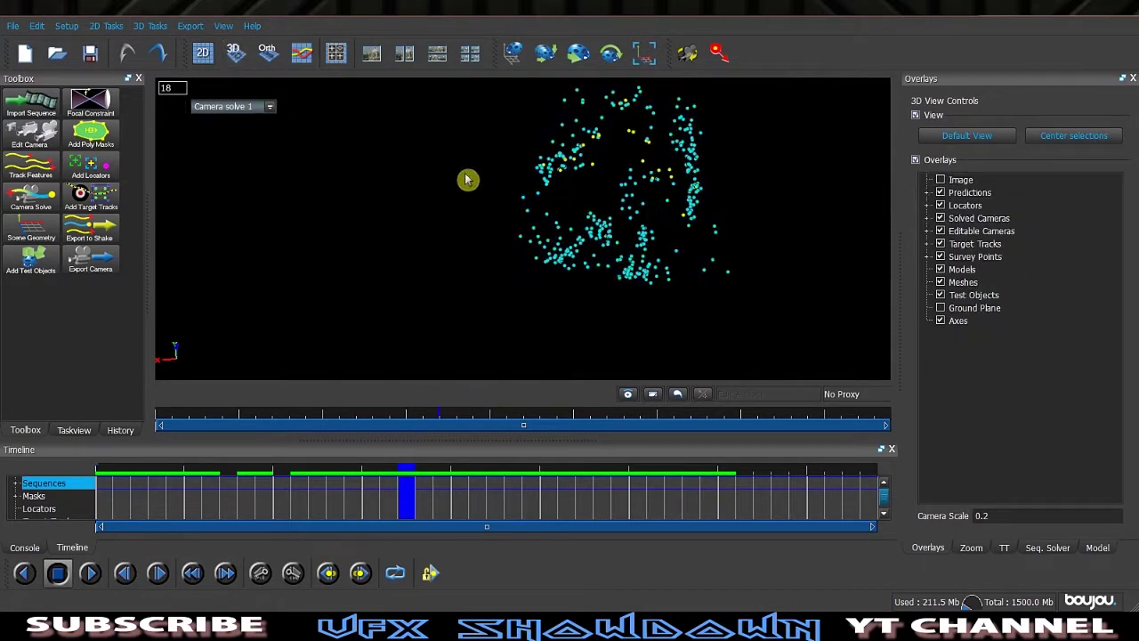
drag(575, 219, 552, 171)
click(203, 52)
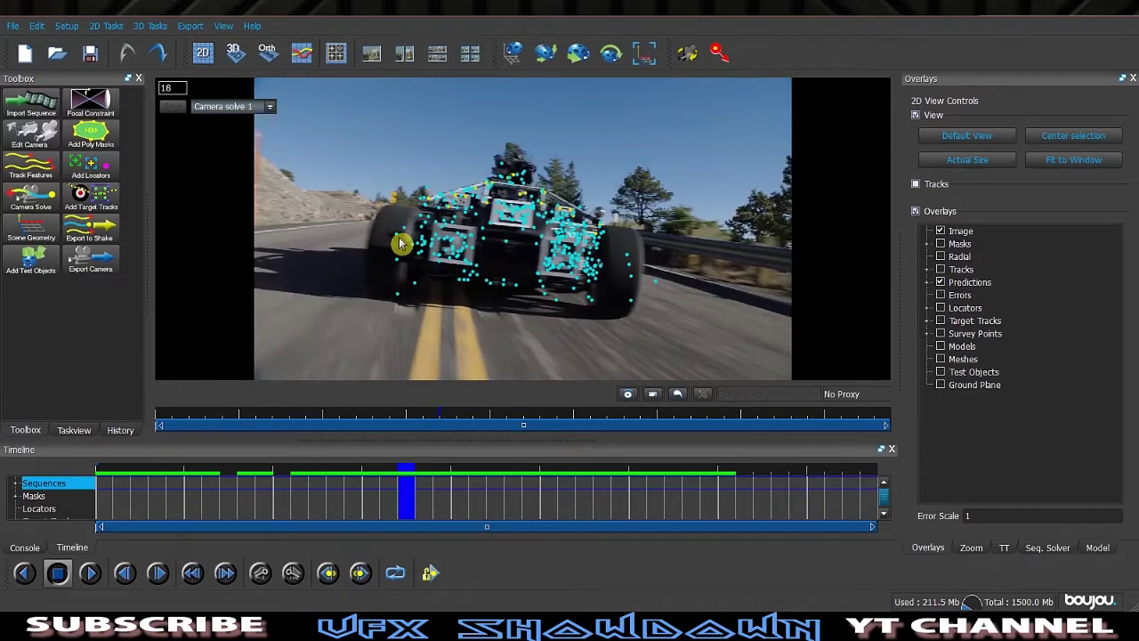
Flag the car's tracks for export near the shot's end and at frame 31
drag(410, 494, 718, 507)
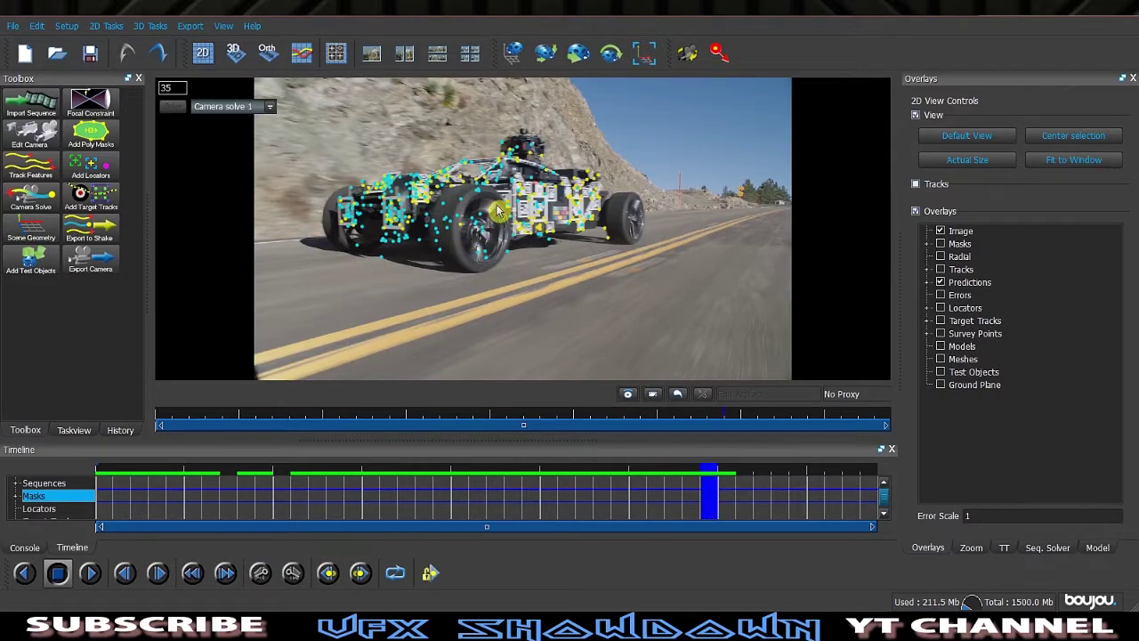
mouse_move(717, 503)
mouse_down()
mouse_move(836, 499)
mouse_move(704, 496)
mouse_move(819, 498)
mouse_up()
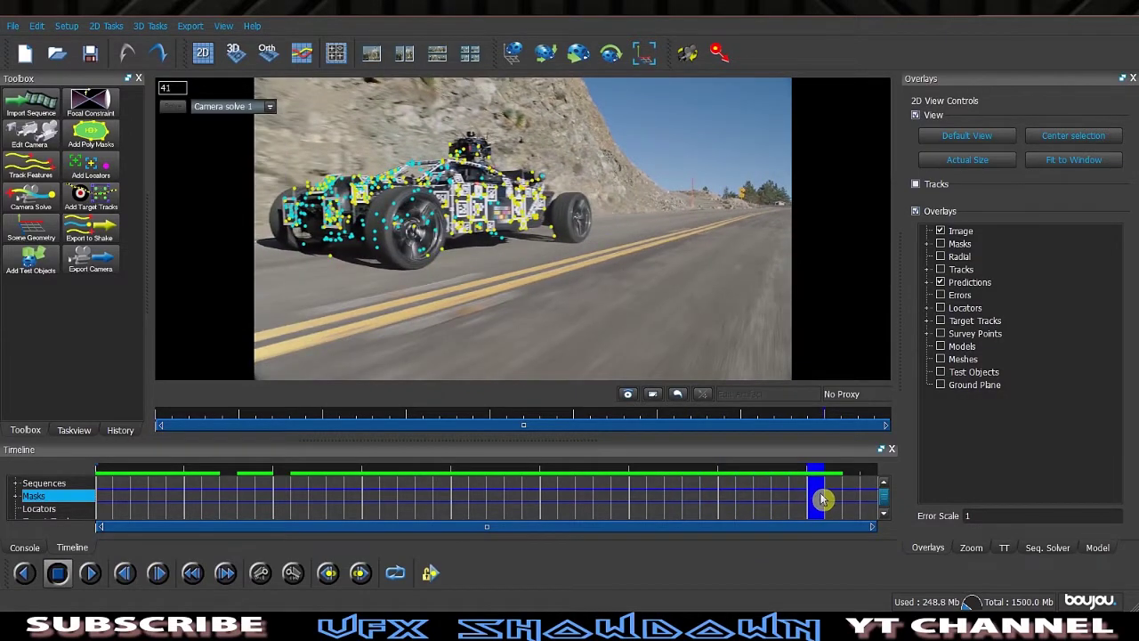
right_click(498, 208)
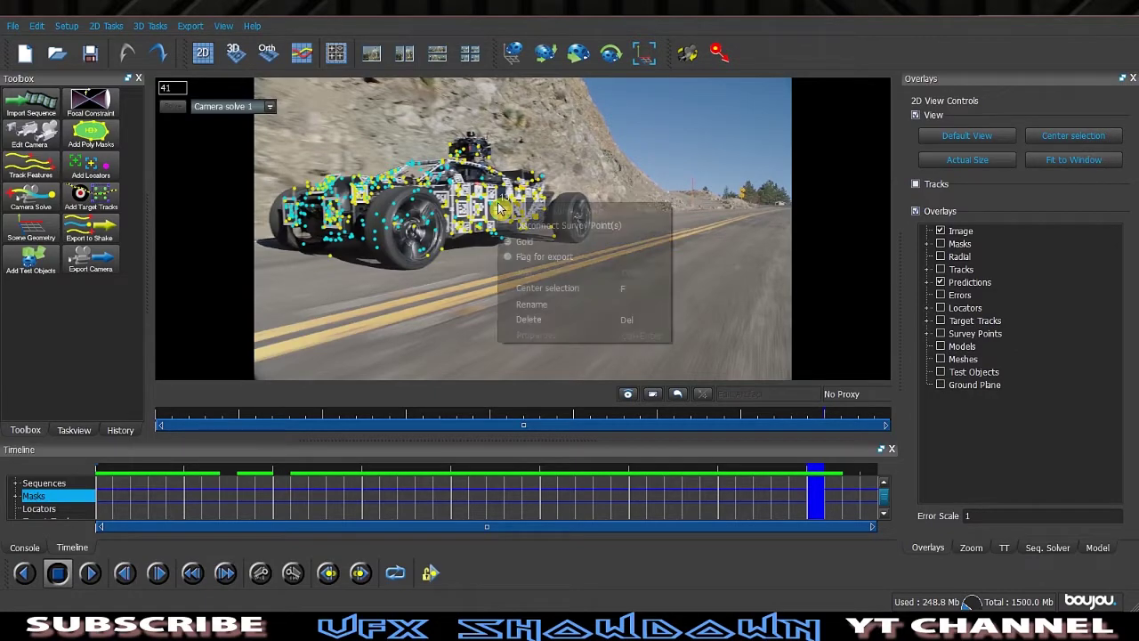
click(541, 258)
mouse_move(813, 500)
mouse_down()
mouse_move(520, 478)
mouse_move(574, 480)
mouse_move(528, 485)
mouse_up()
right_click(422, 219)
click(471, 261)
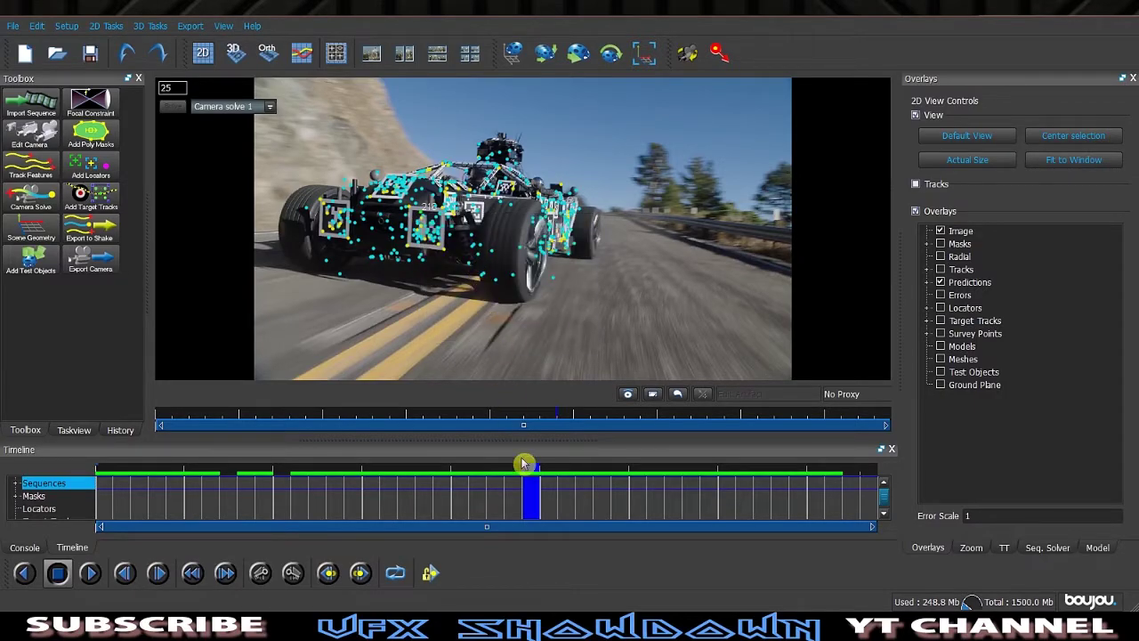
Flag the car's tracks for export at frames 18 and 7
drag(527, 485, 418, 480)
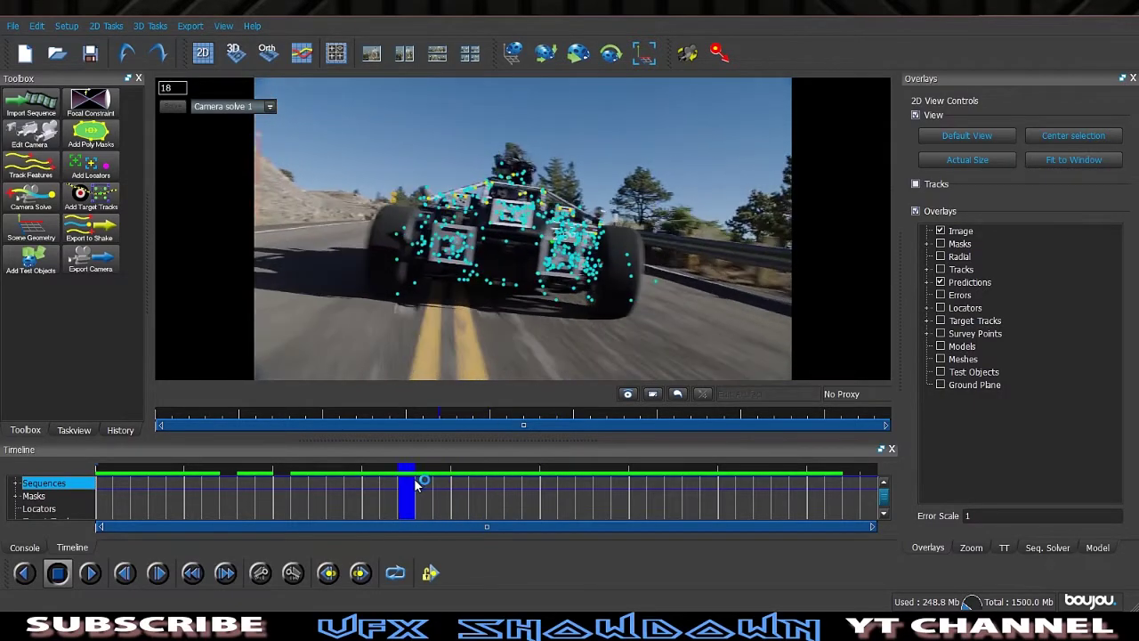
right_click(453, 247)
click(496, 289)
drag(414, 489, 210, 489)
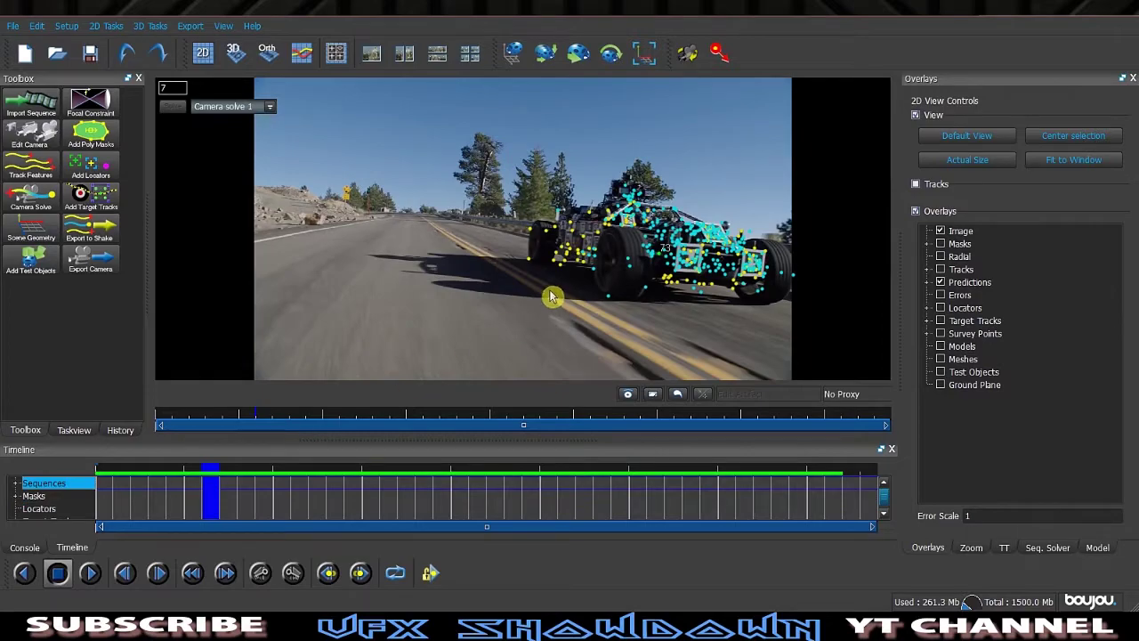
right_click(585, 241)
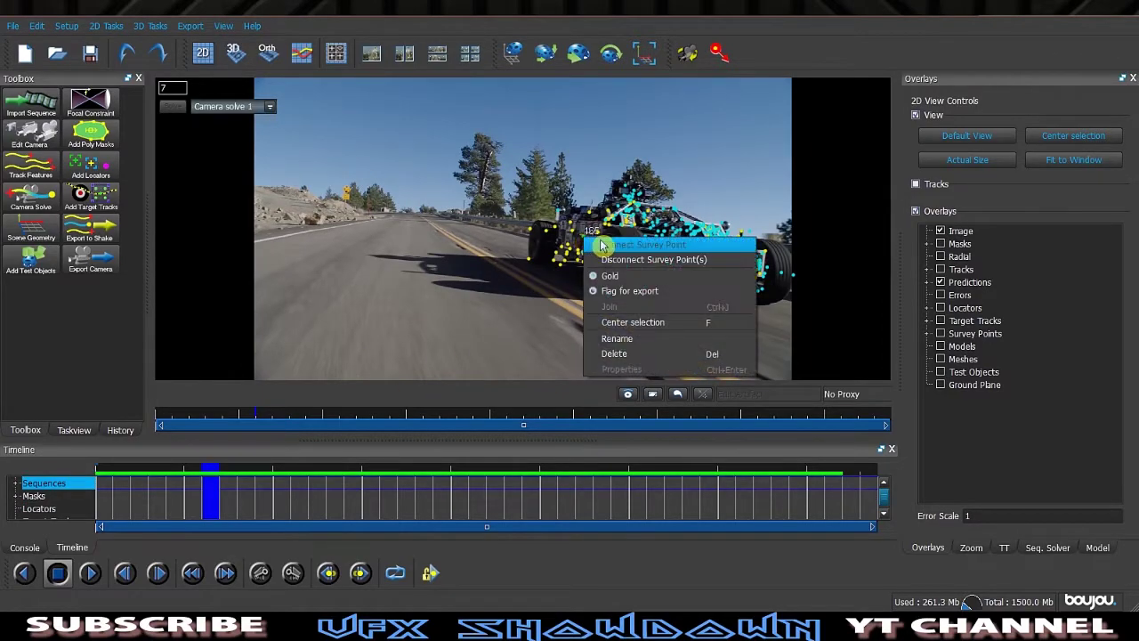
click(640, 293)
mouse_move(217, 503)
mouse_down()
mouse_move(374, 500)
mouse_move(229, 497)
mouse_move(94, 474)
mouse_up()
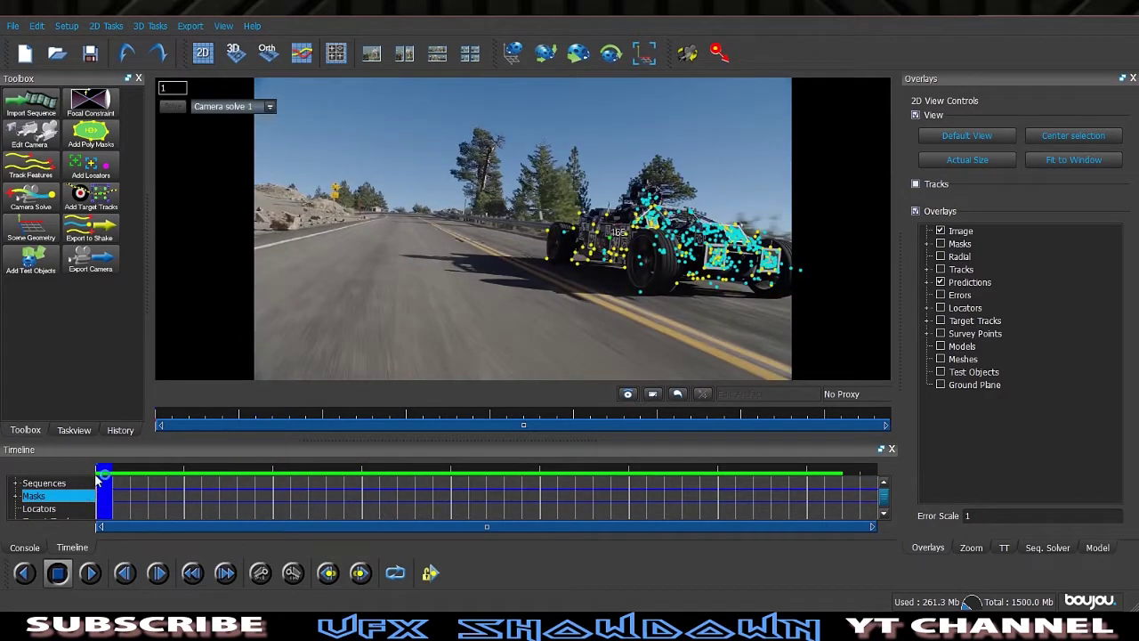
Export Camera solve 1 using the After Effects (Maya) .ma format
click(192, 27)
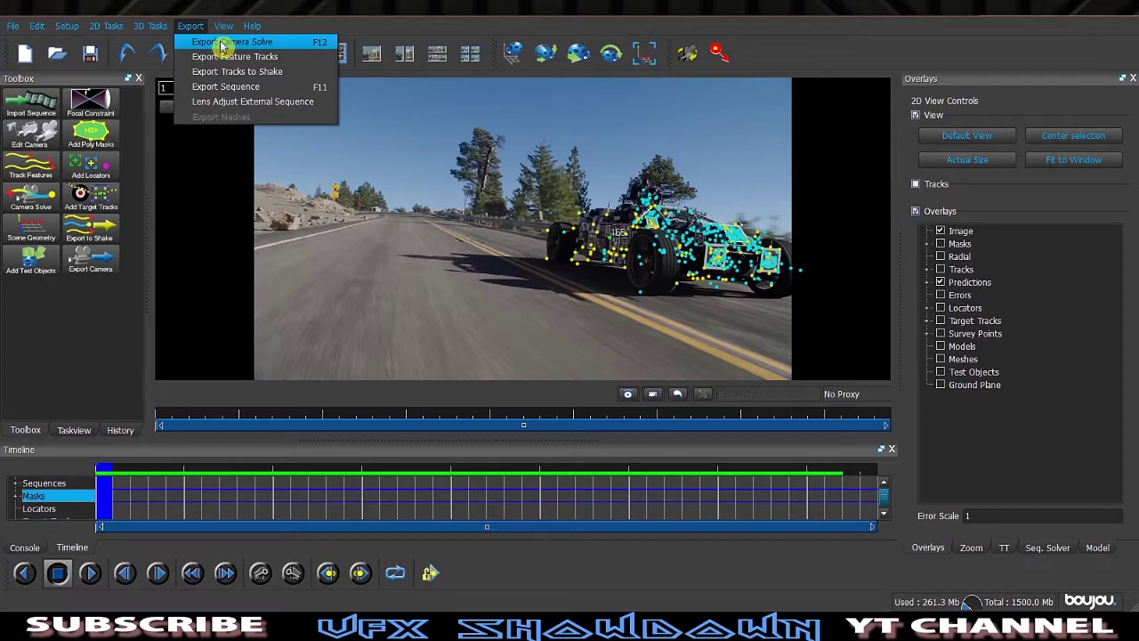
click(222, 45)
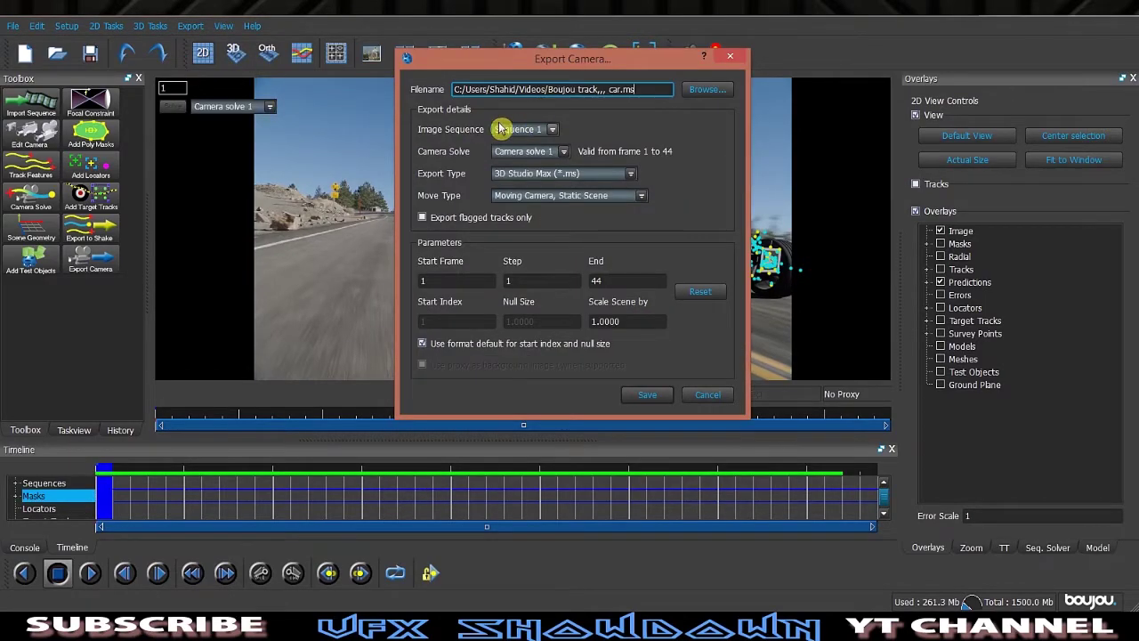
click(564, 153)
click(566, 156)
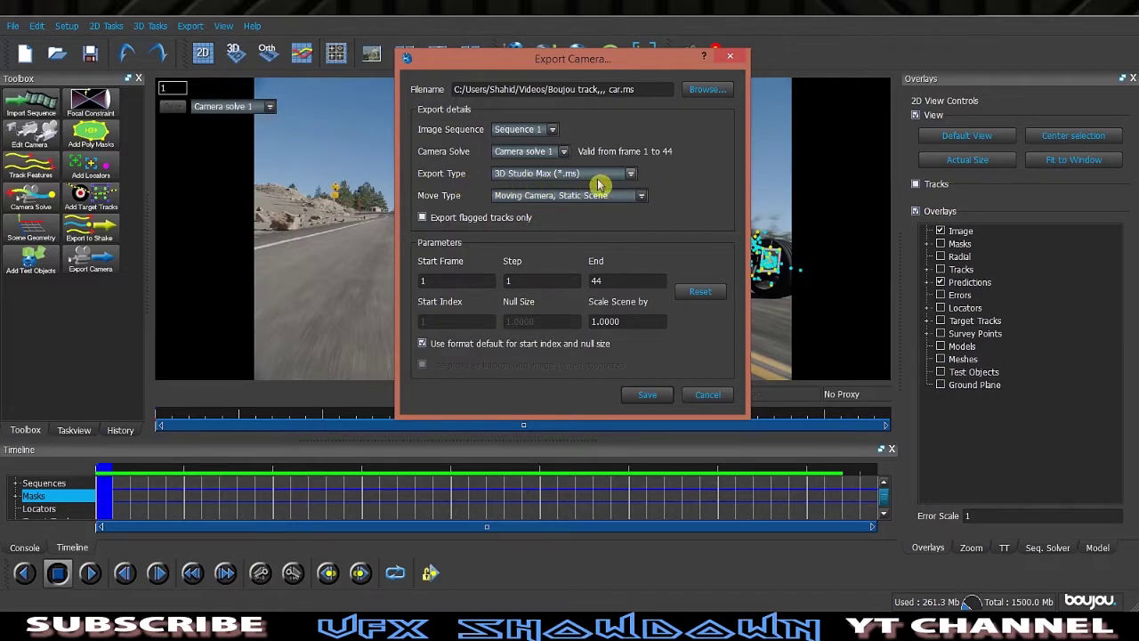
click(630, 177)
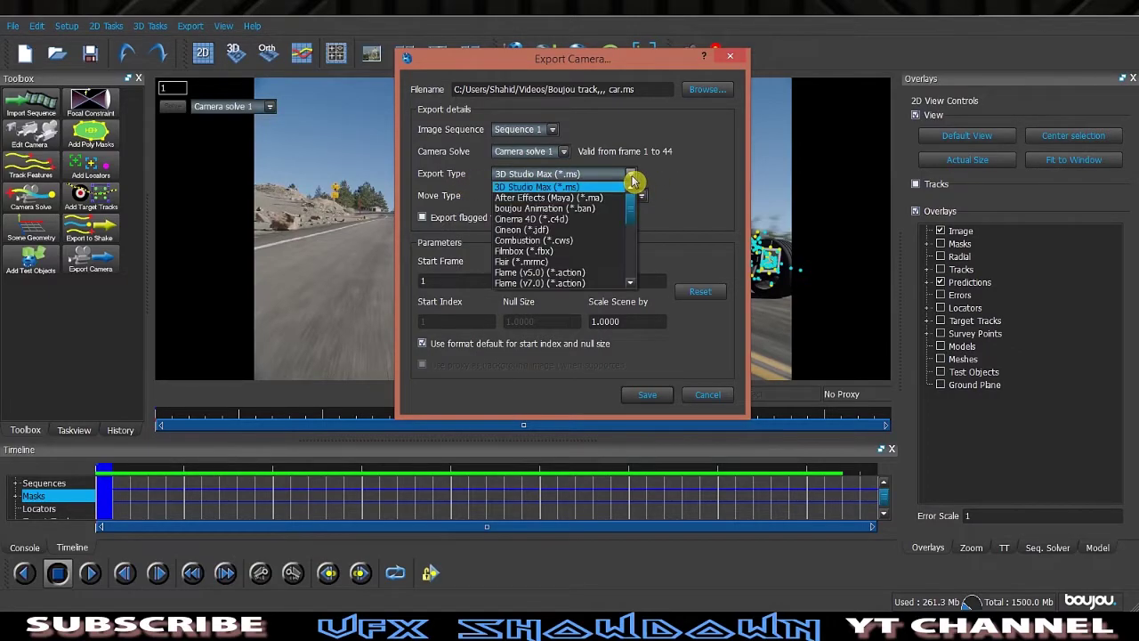
click(567, 203)
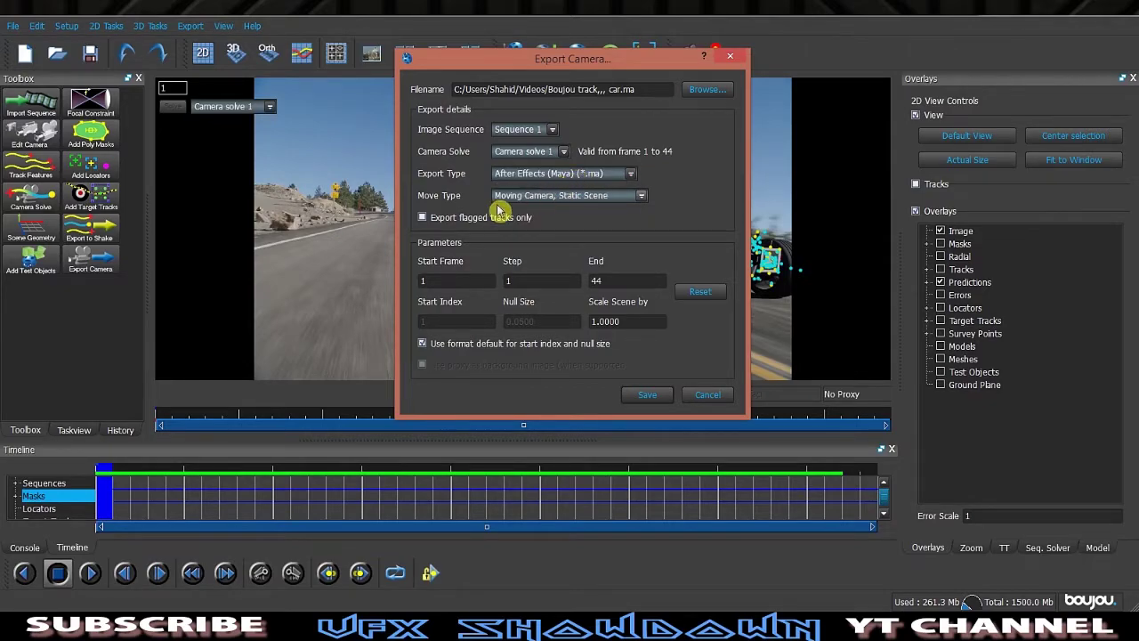
drag(529, 61, 335, 51)
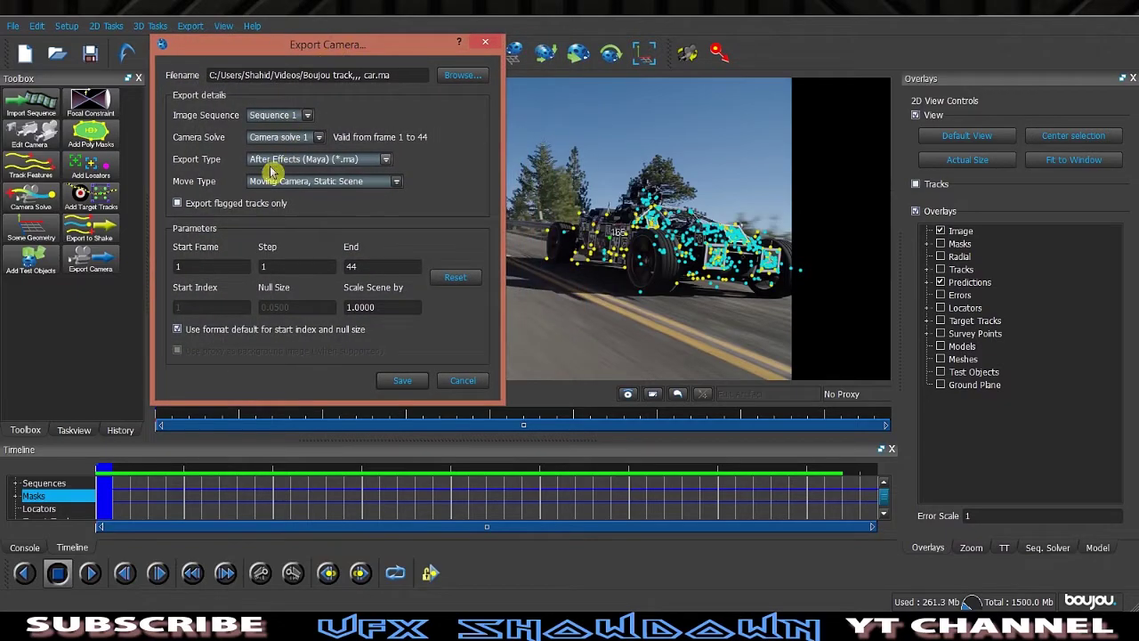
Export flagged tracks only with scene scale 1000, saving to the Videos folder
click(178, 203)
click(373, 308)
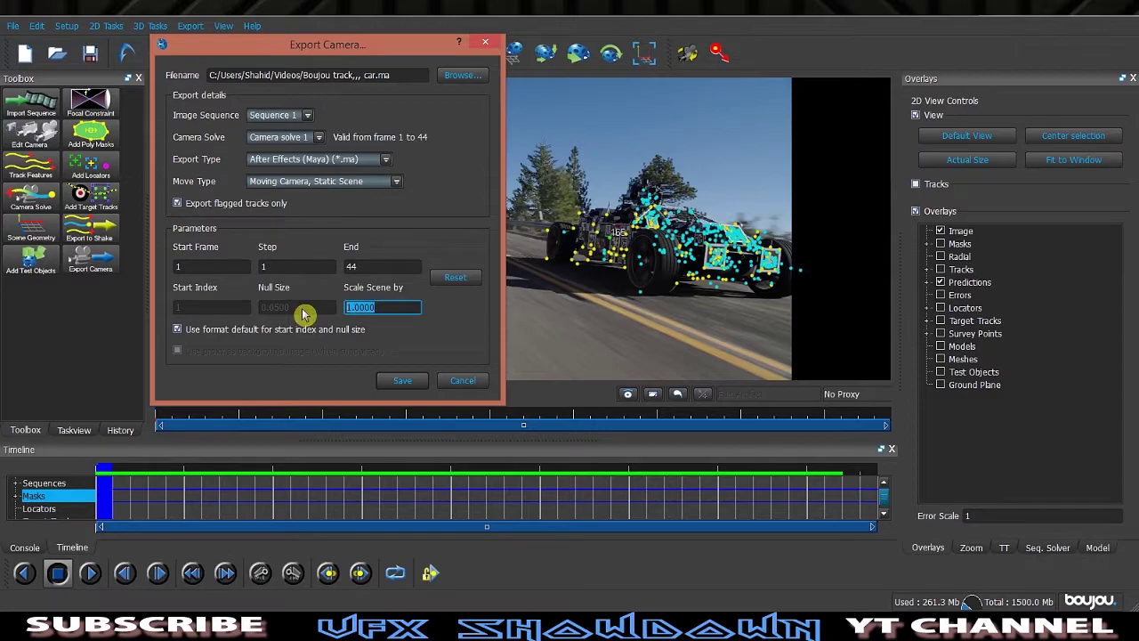
text(1000)
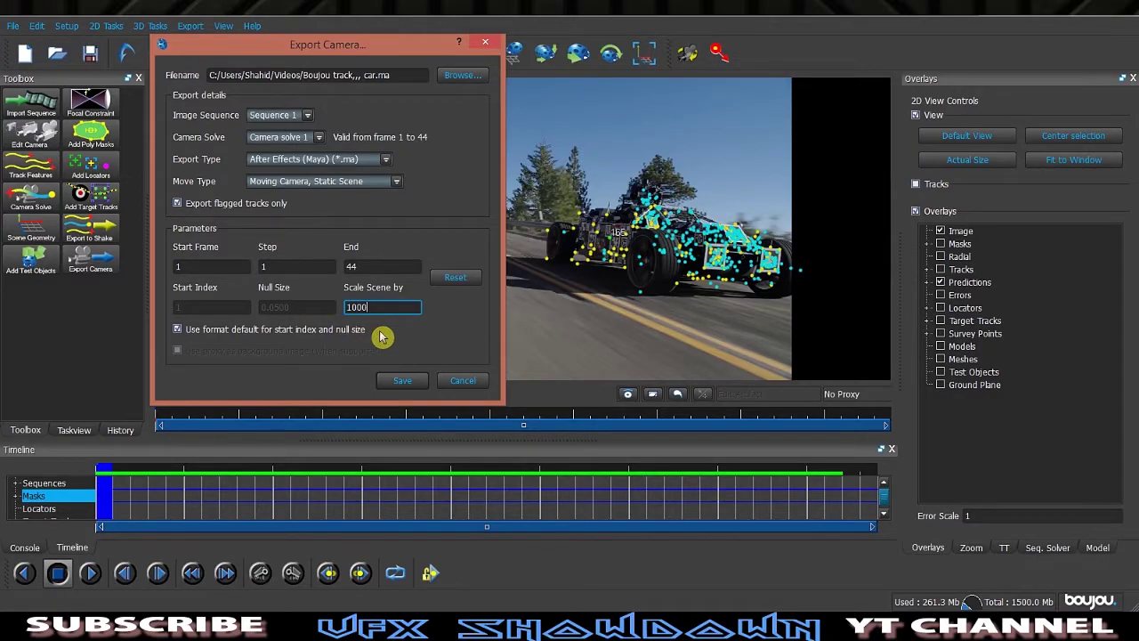
click(449, 81)
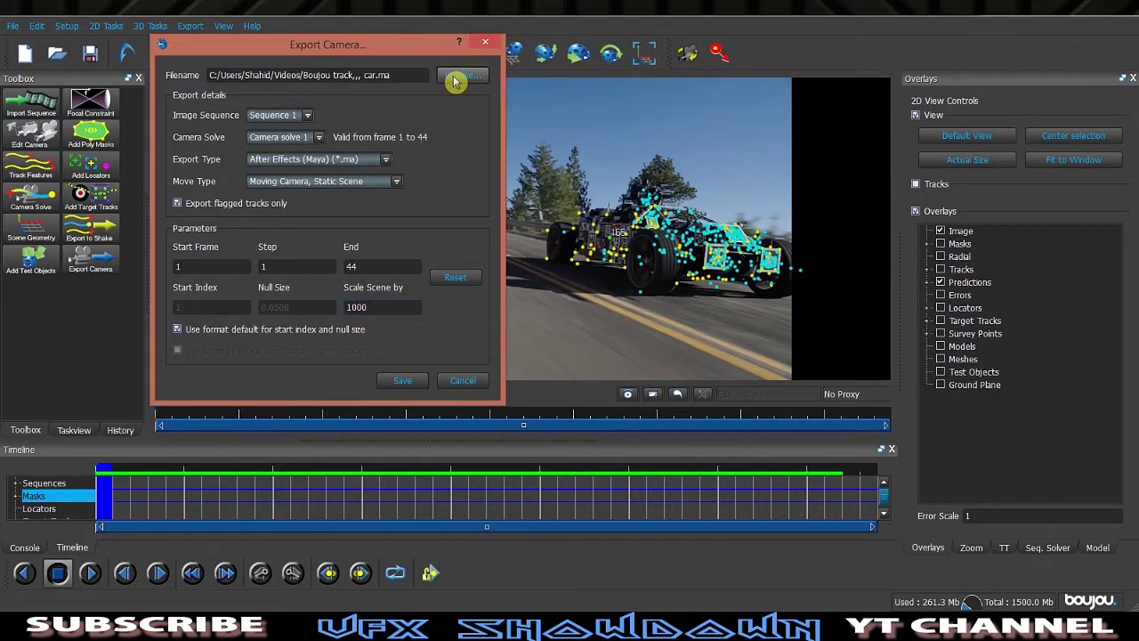
drag(460, 64, 501, 59)
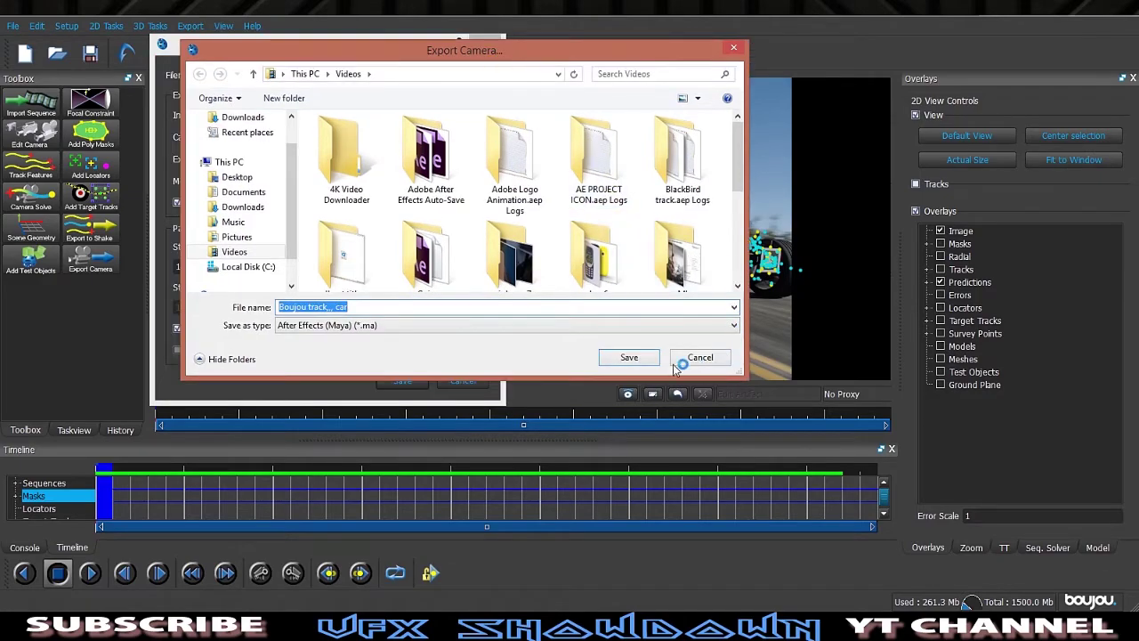
click(619, 359)
click(405, 381)
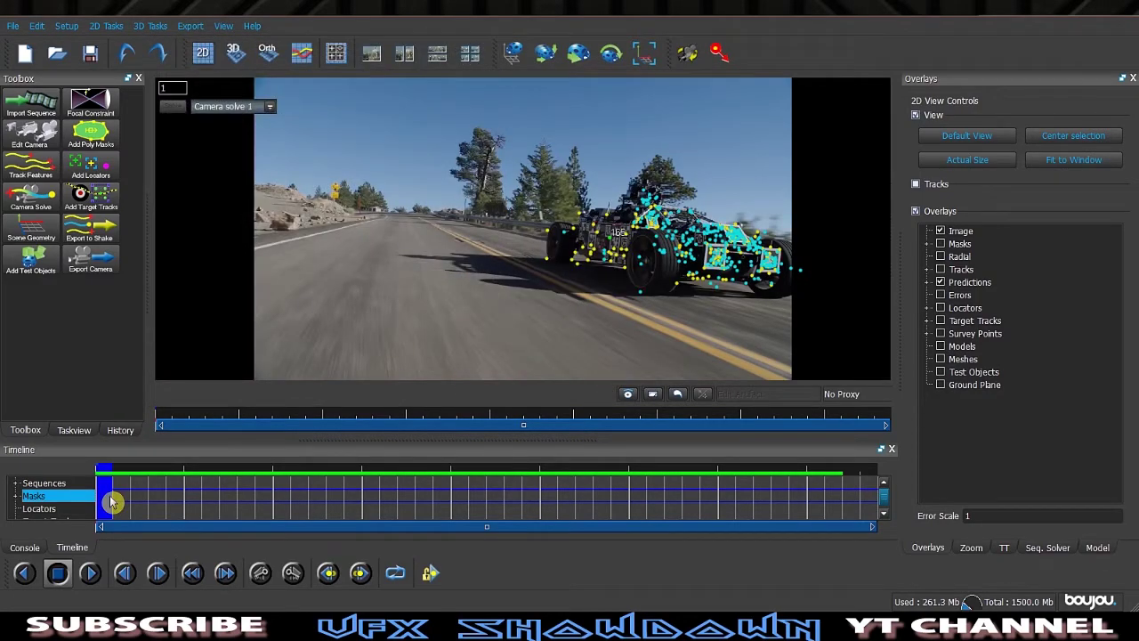